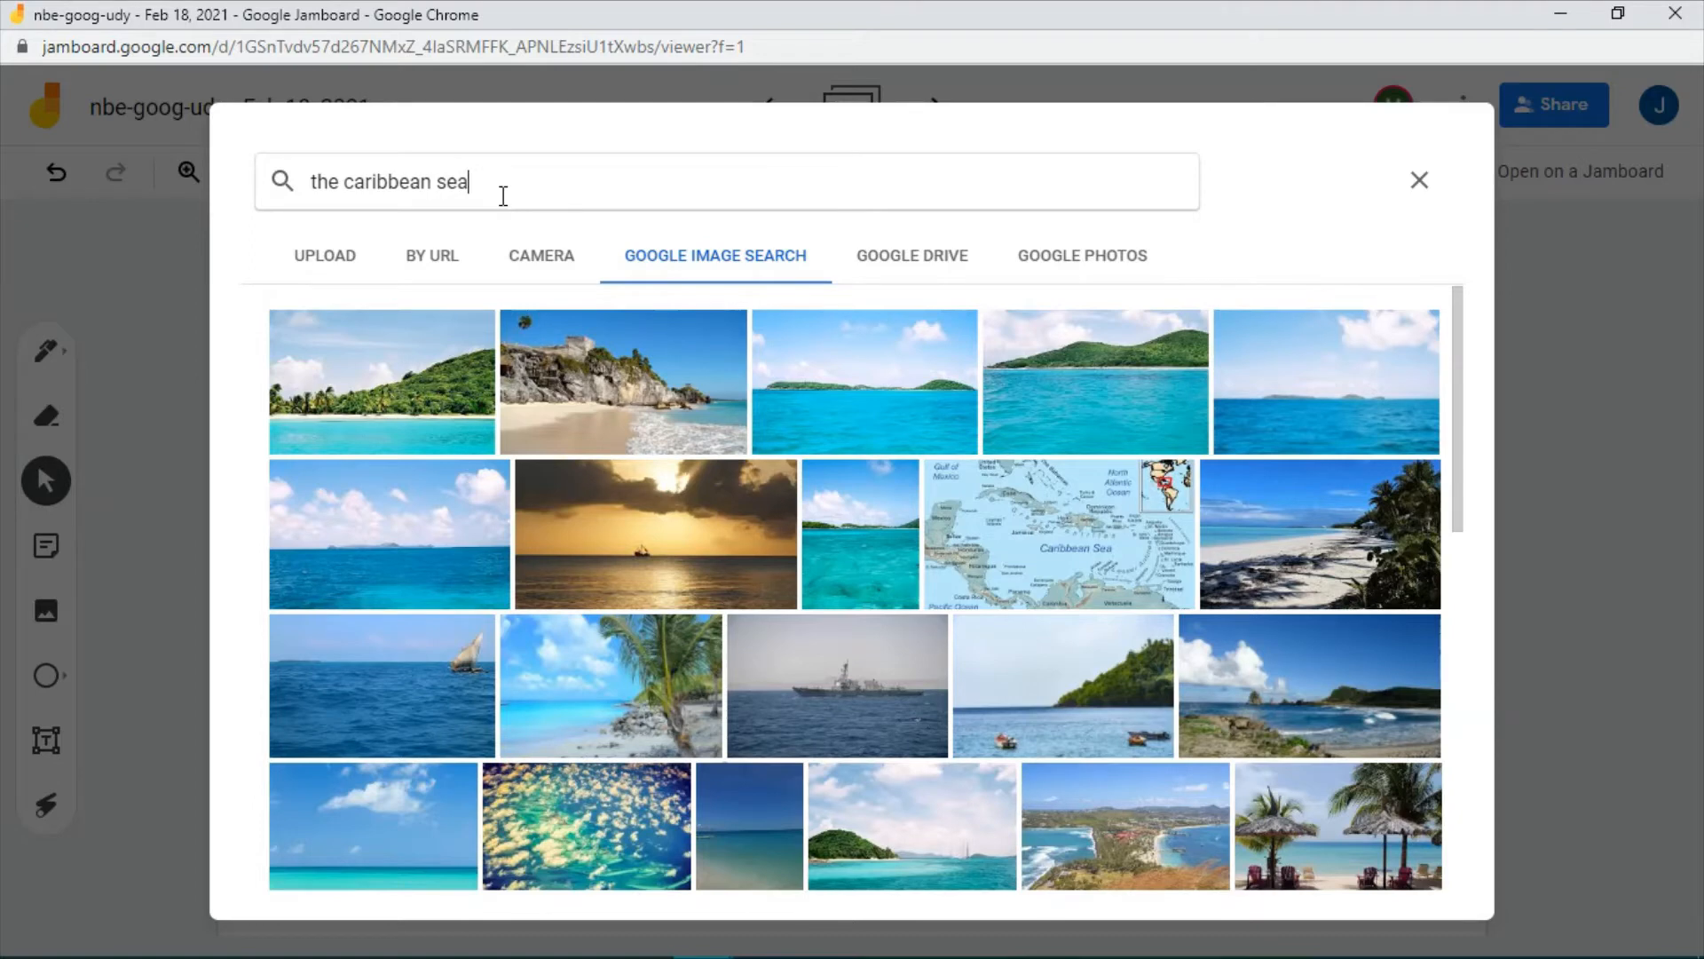
- Search images for "the pacific ocean" and set the coloured map of the Pacific islands as the second frame's background
key(ctrl+a)
key(BackSpace)
text(the pacific oc)
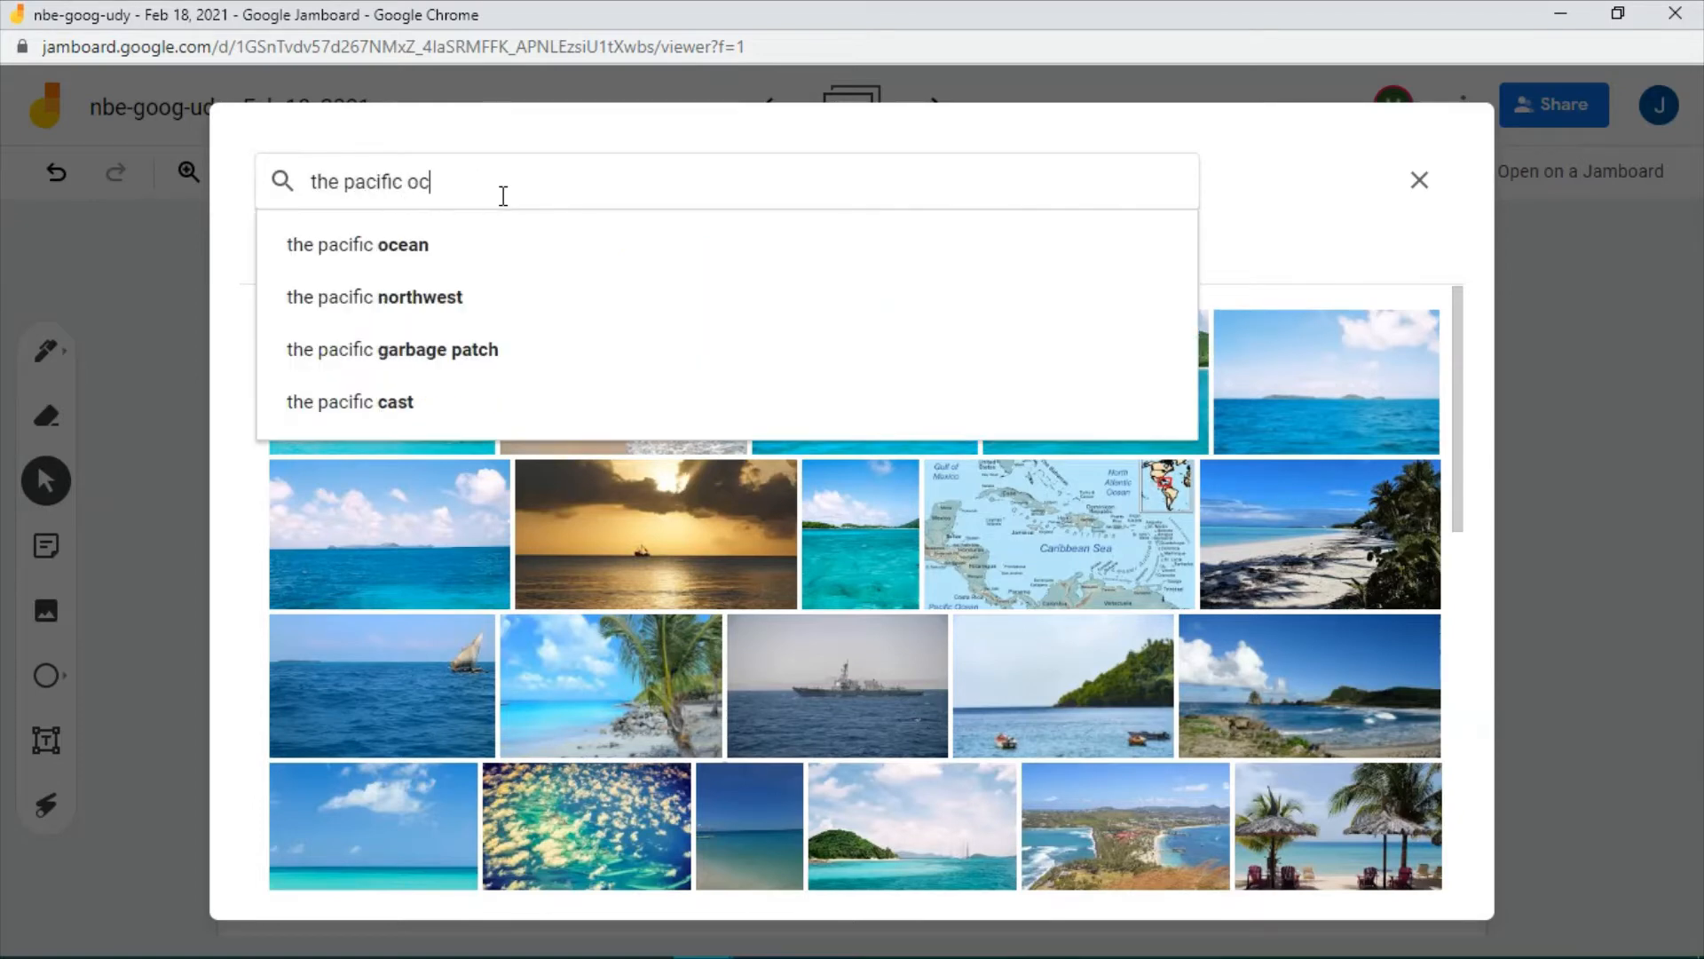
key(Return)
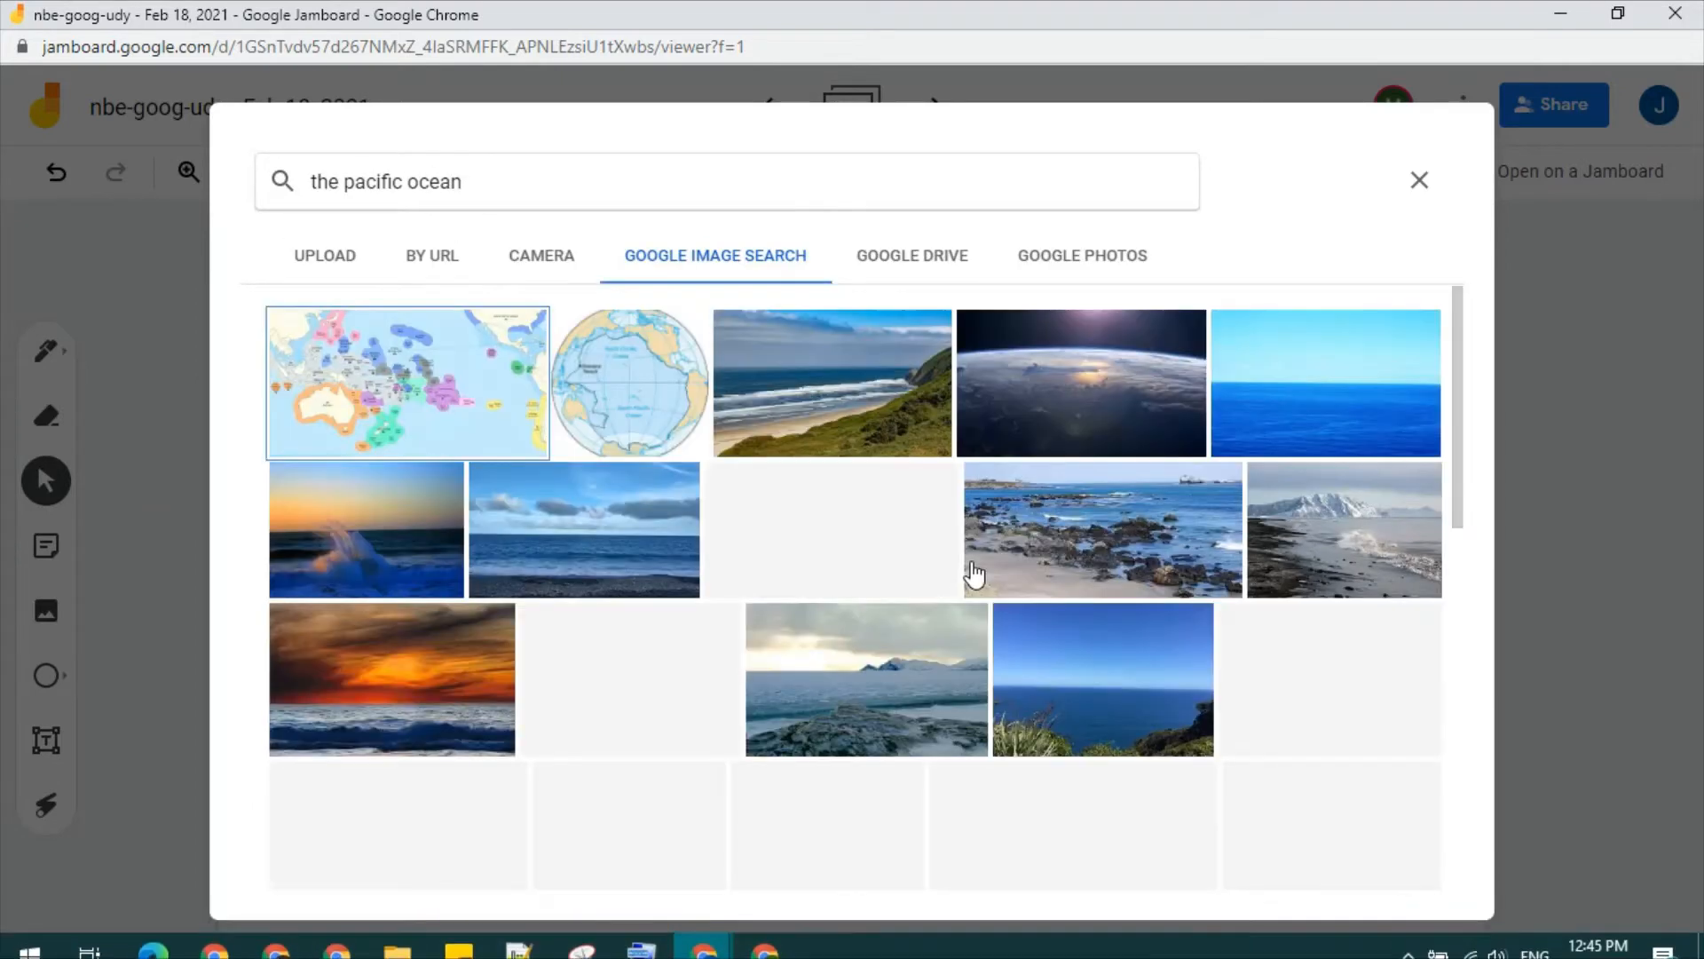
click(401, 419)
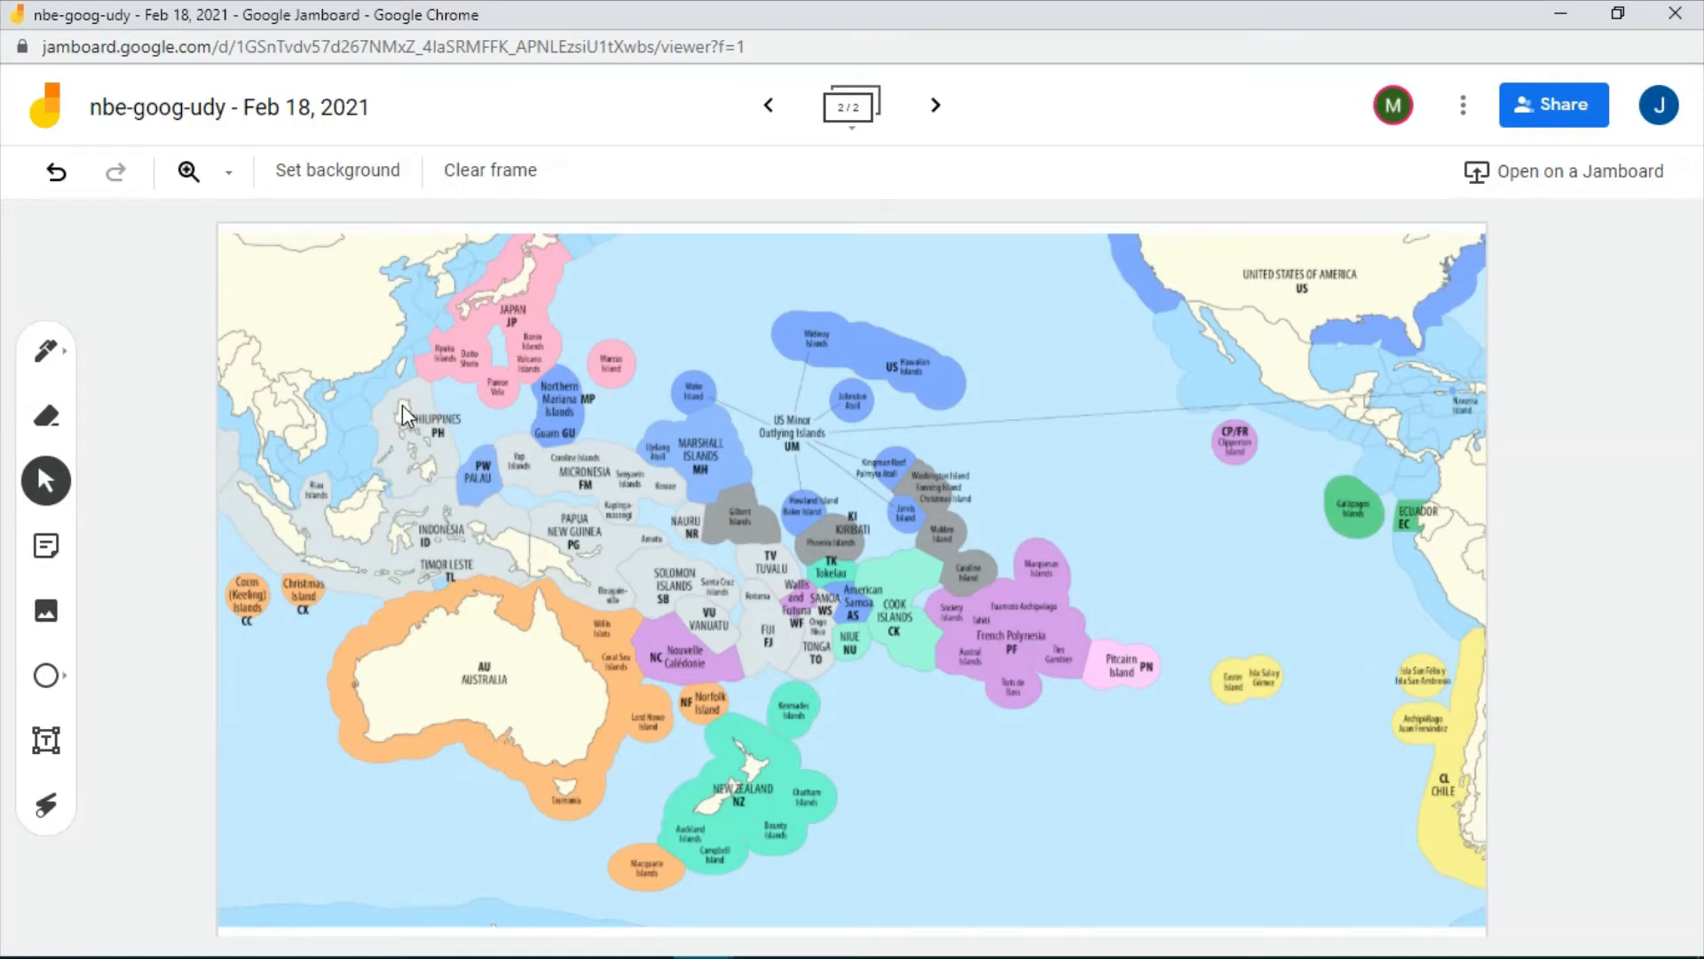
- Add a third frame and give it a background of dark sea under purple clouds from an image search for "the atlantic ocean"
click(933, 100)
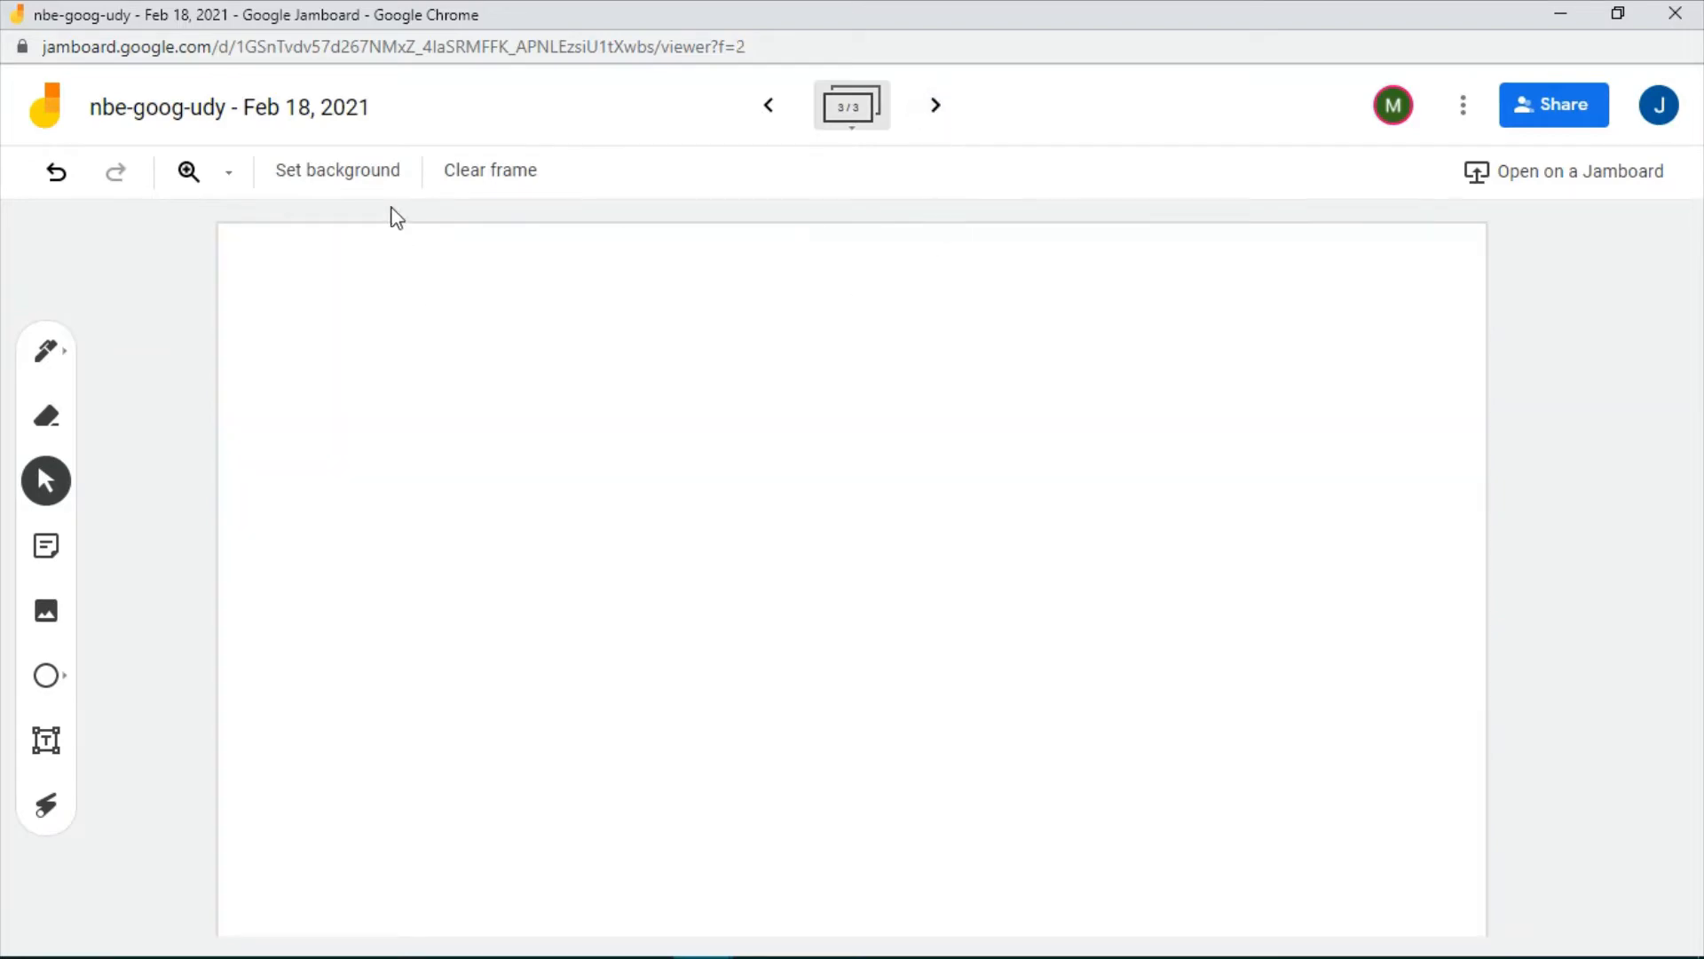
click(384, 173)
click(694, 362)
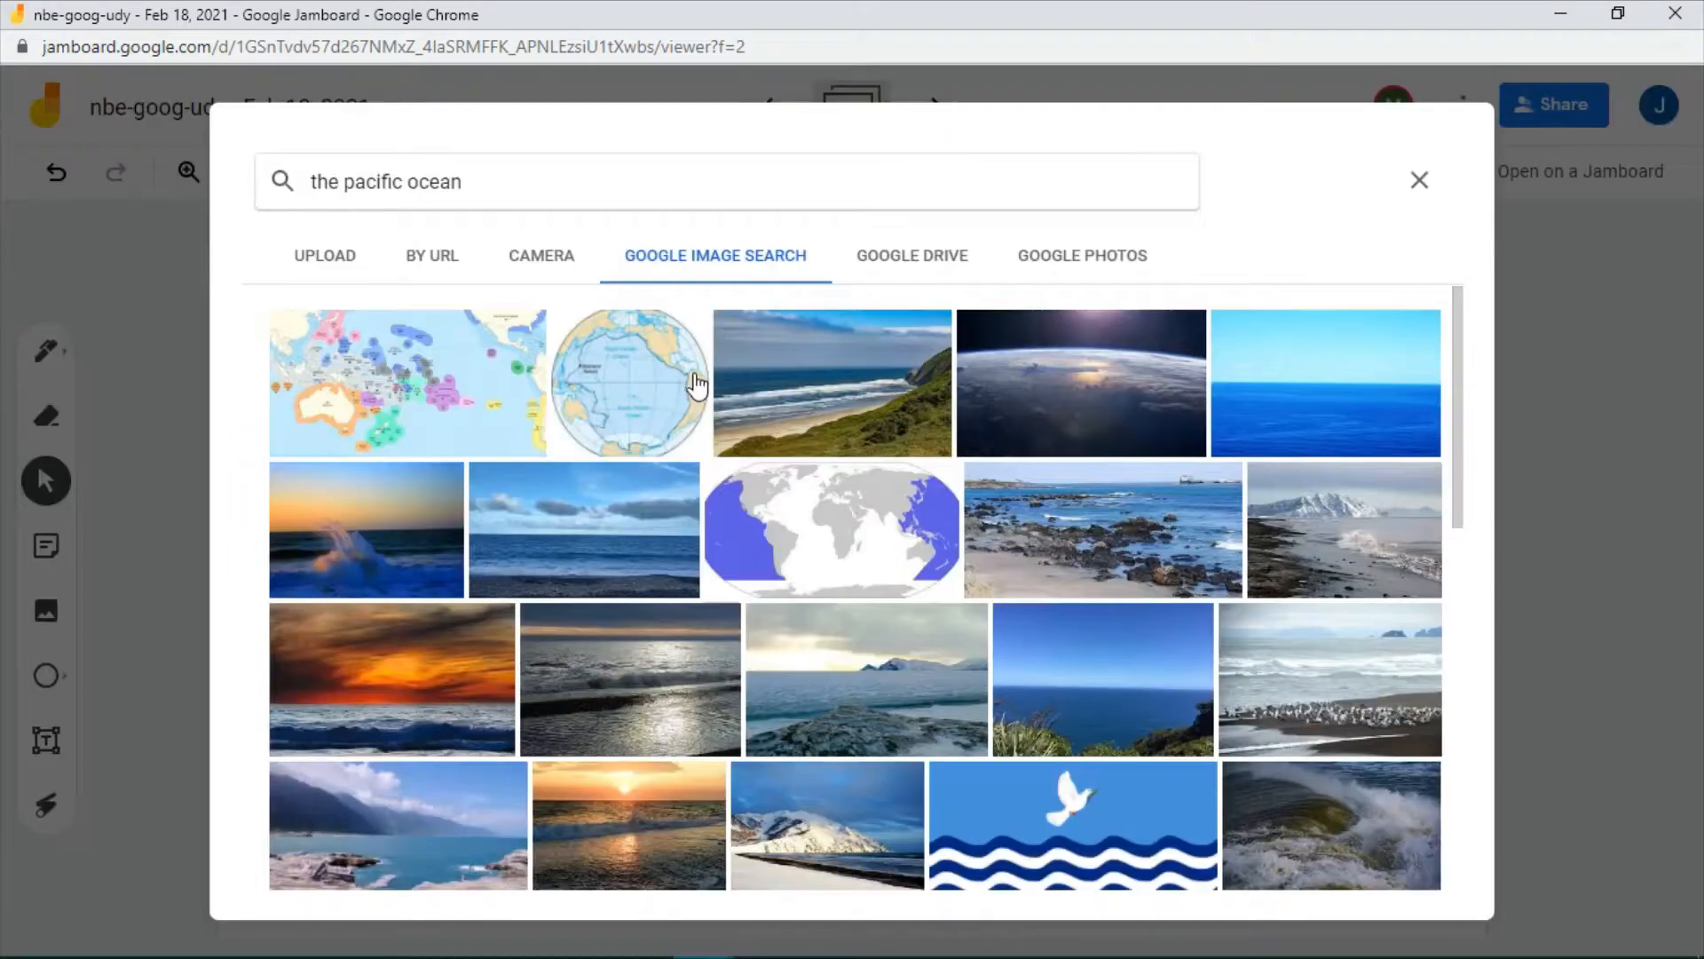
click(394, 186)
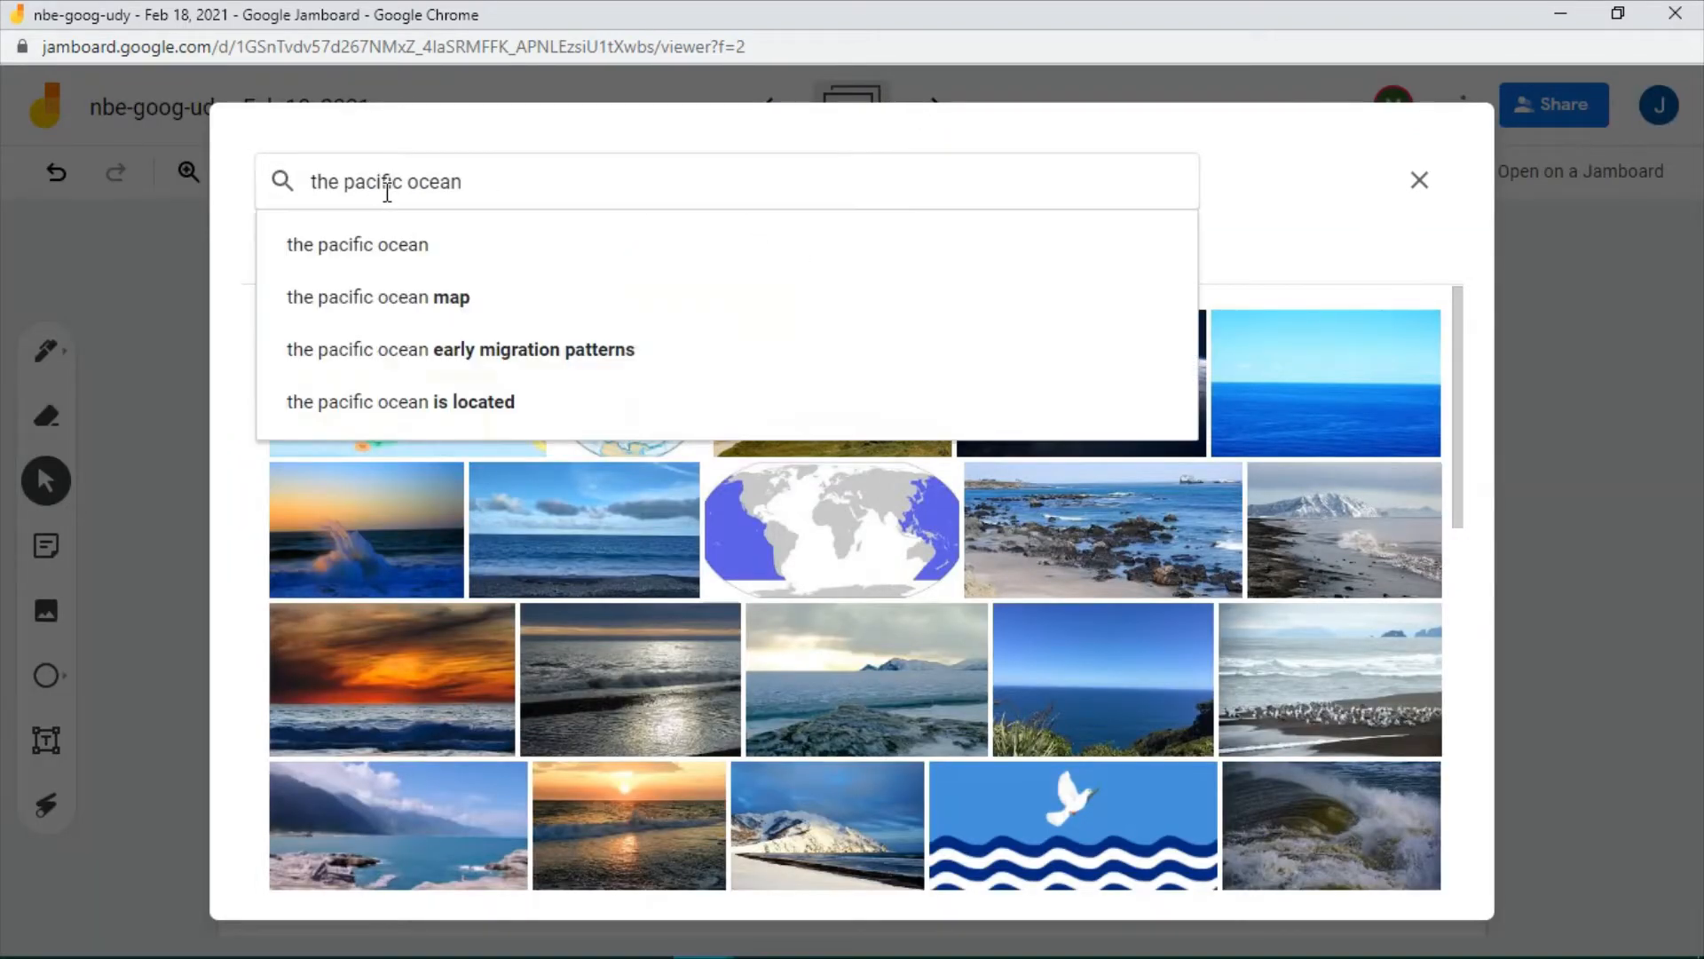
key(BackSpace)
key(BackSpace)
key(BackSpace)
key(BackSpace)
key(BackSpace)
text(atlant)
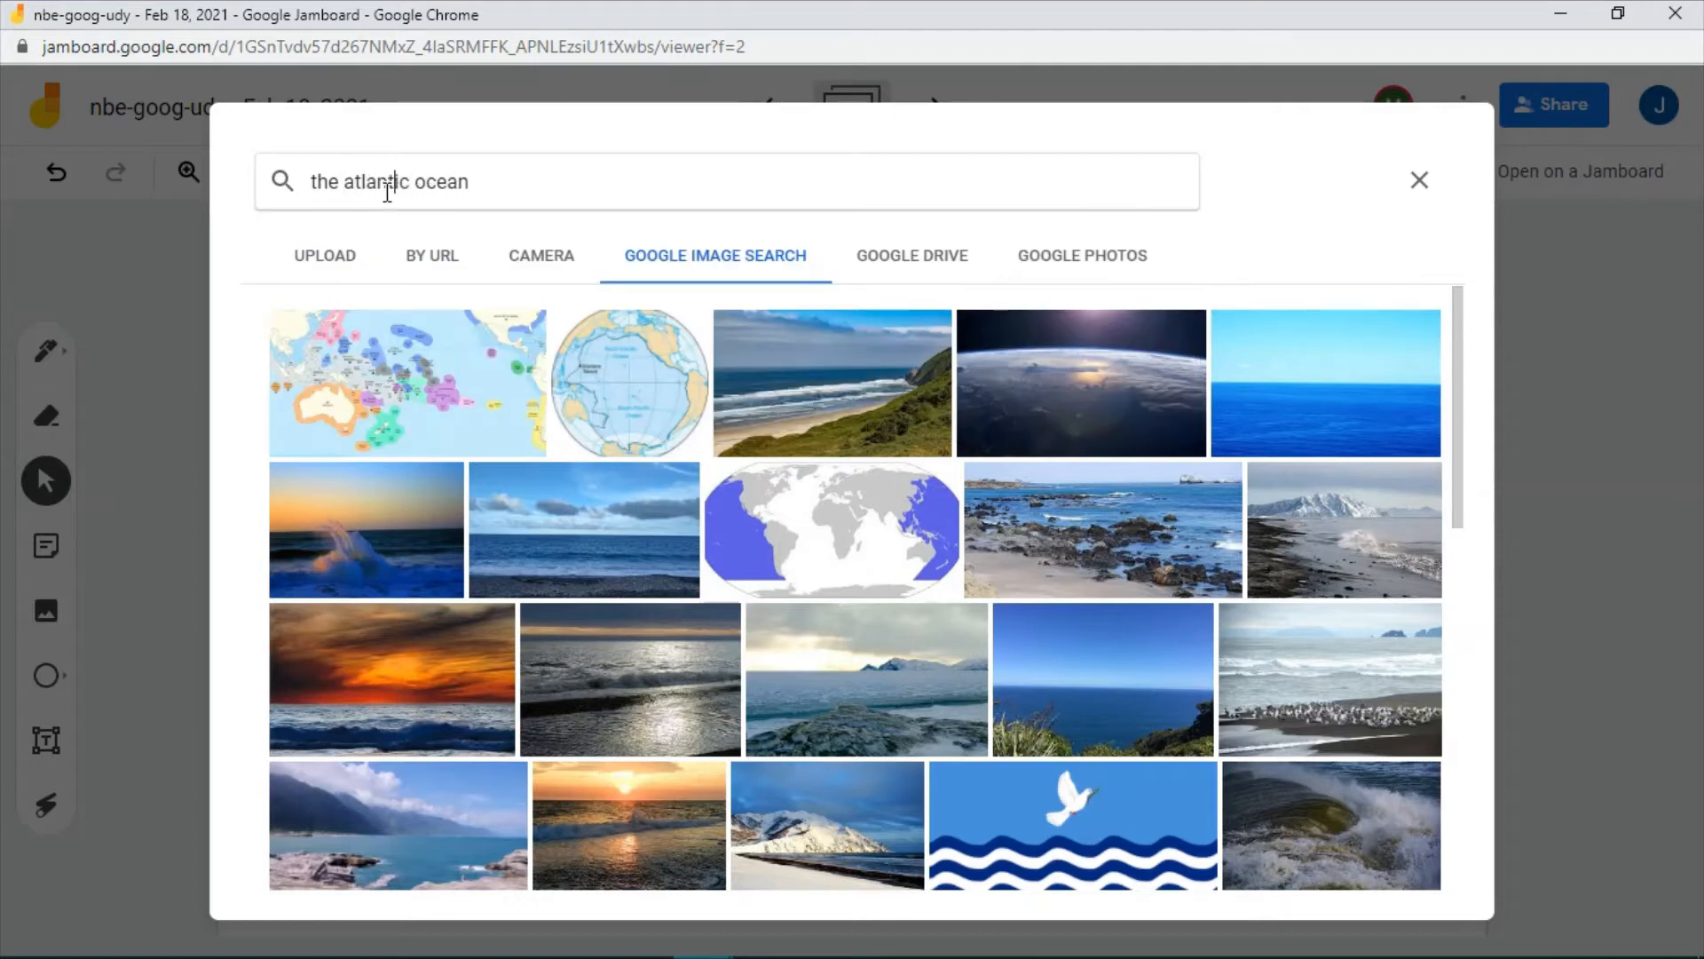
key(Return)
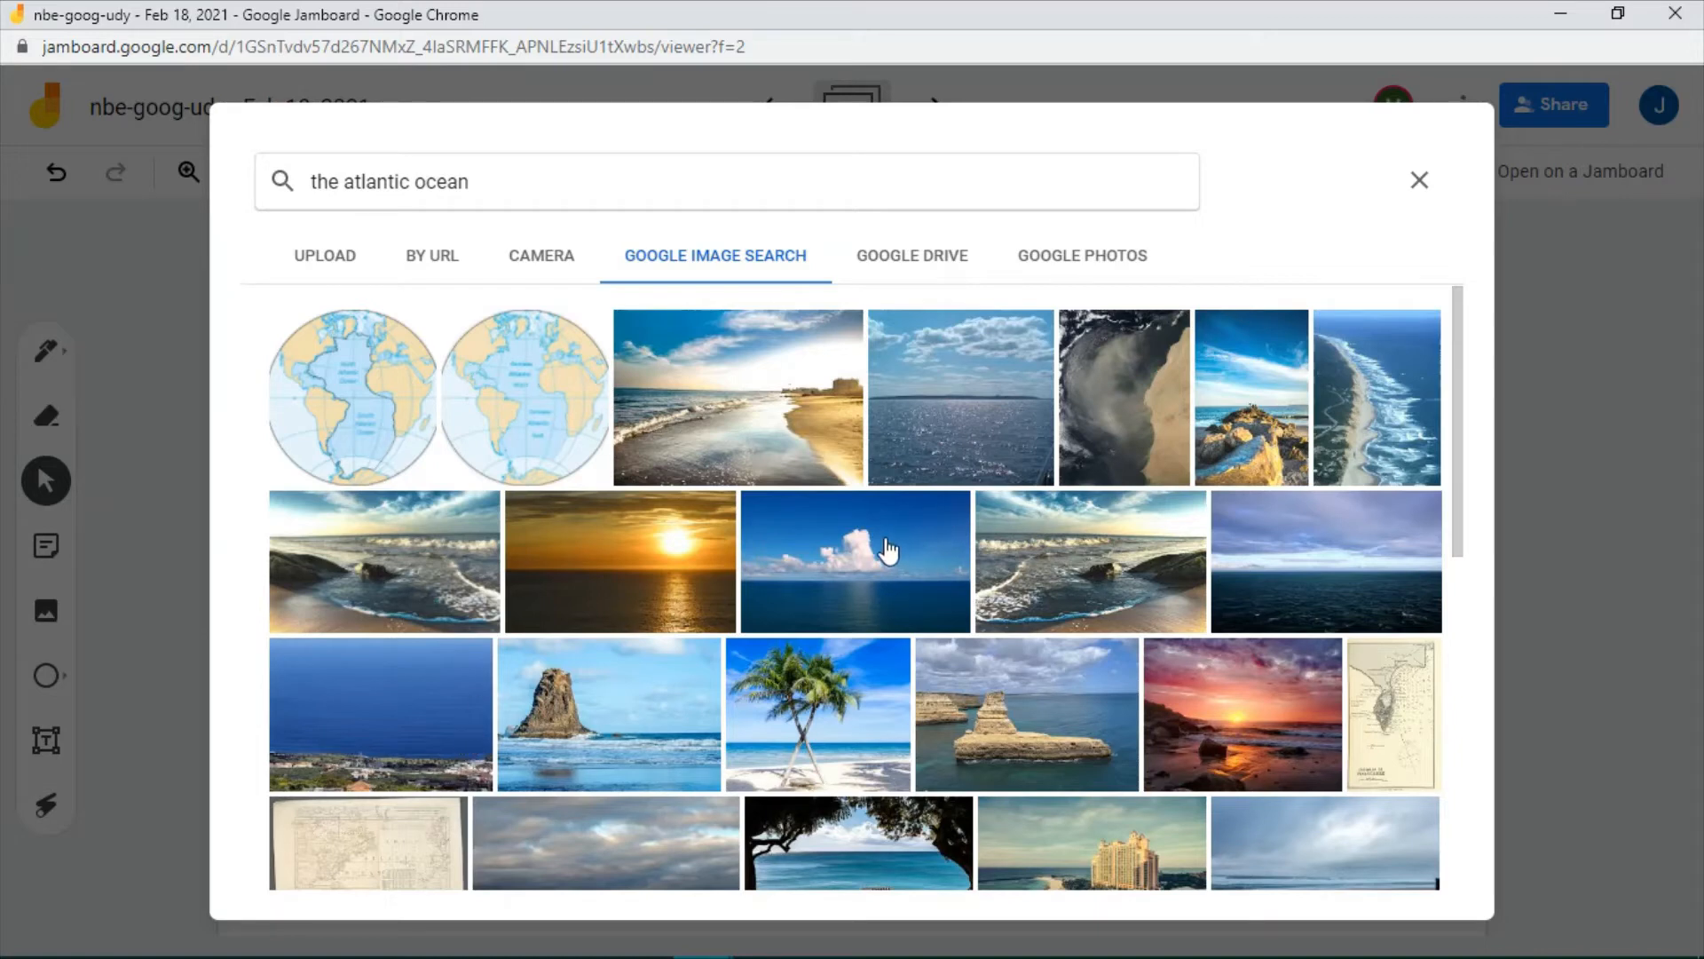
click(1340, 555)
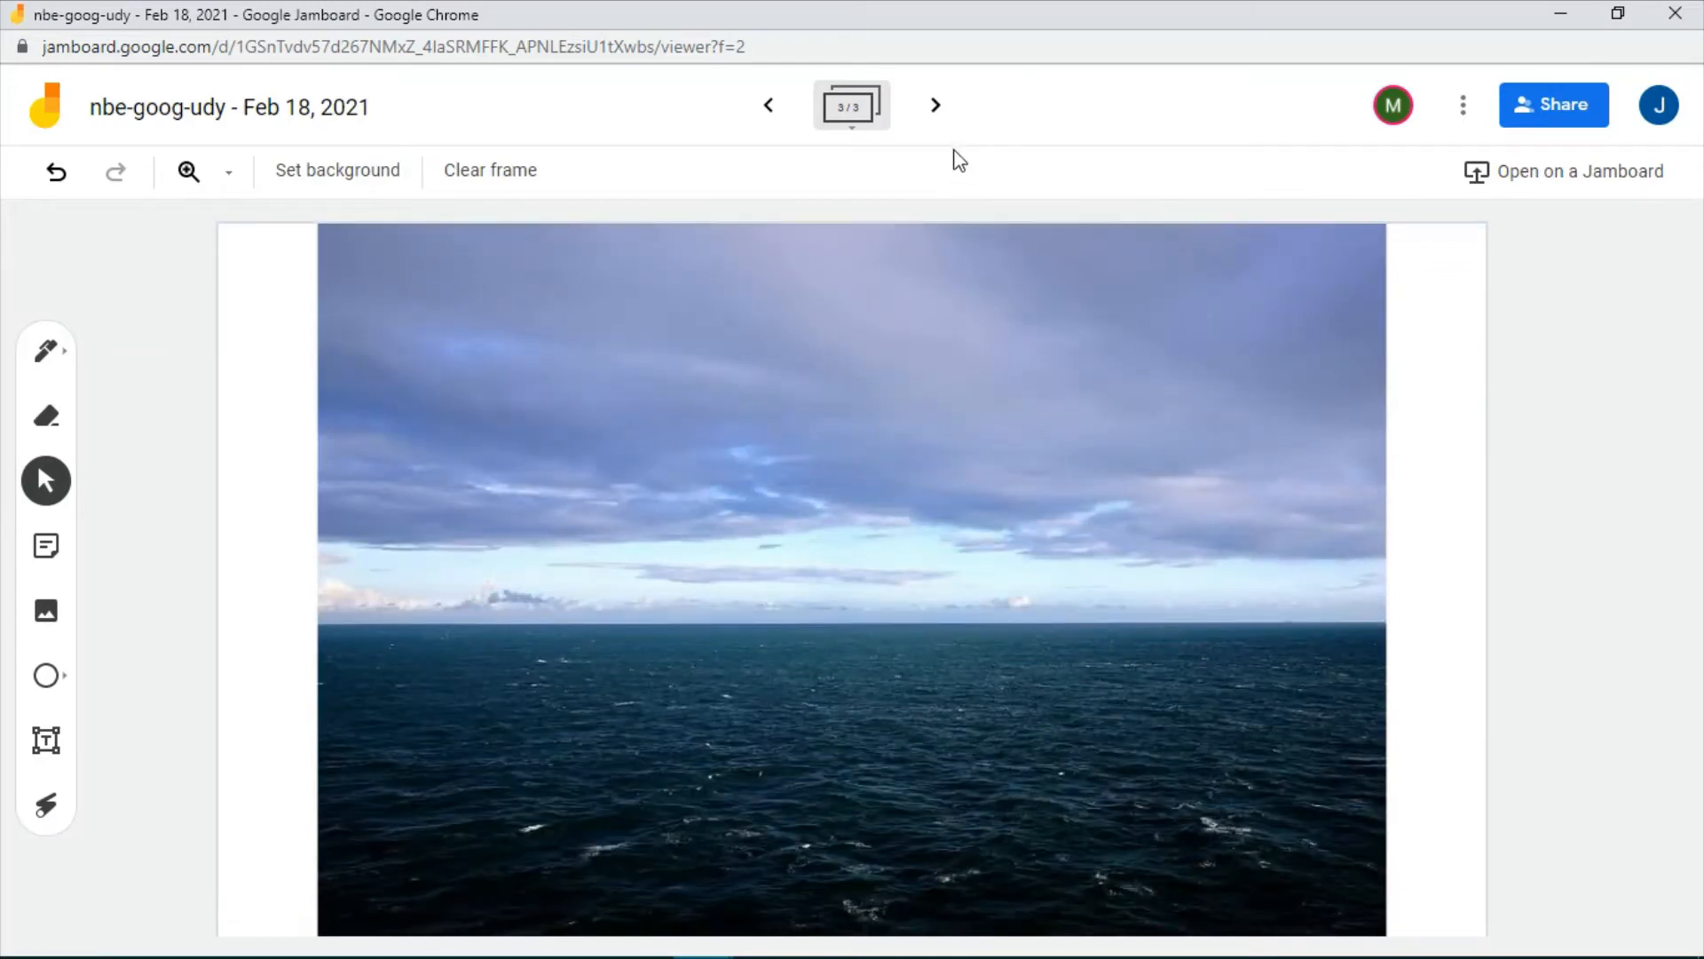
- On the first frame, add a text box reading "The Caribbean Sea" in the upper sky and enlarge it across the picture
click(850, 104)
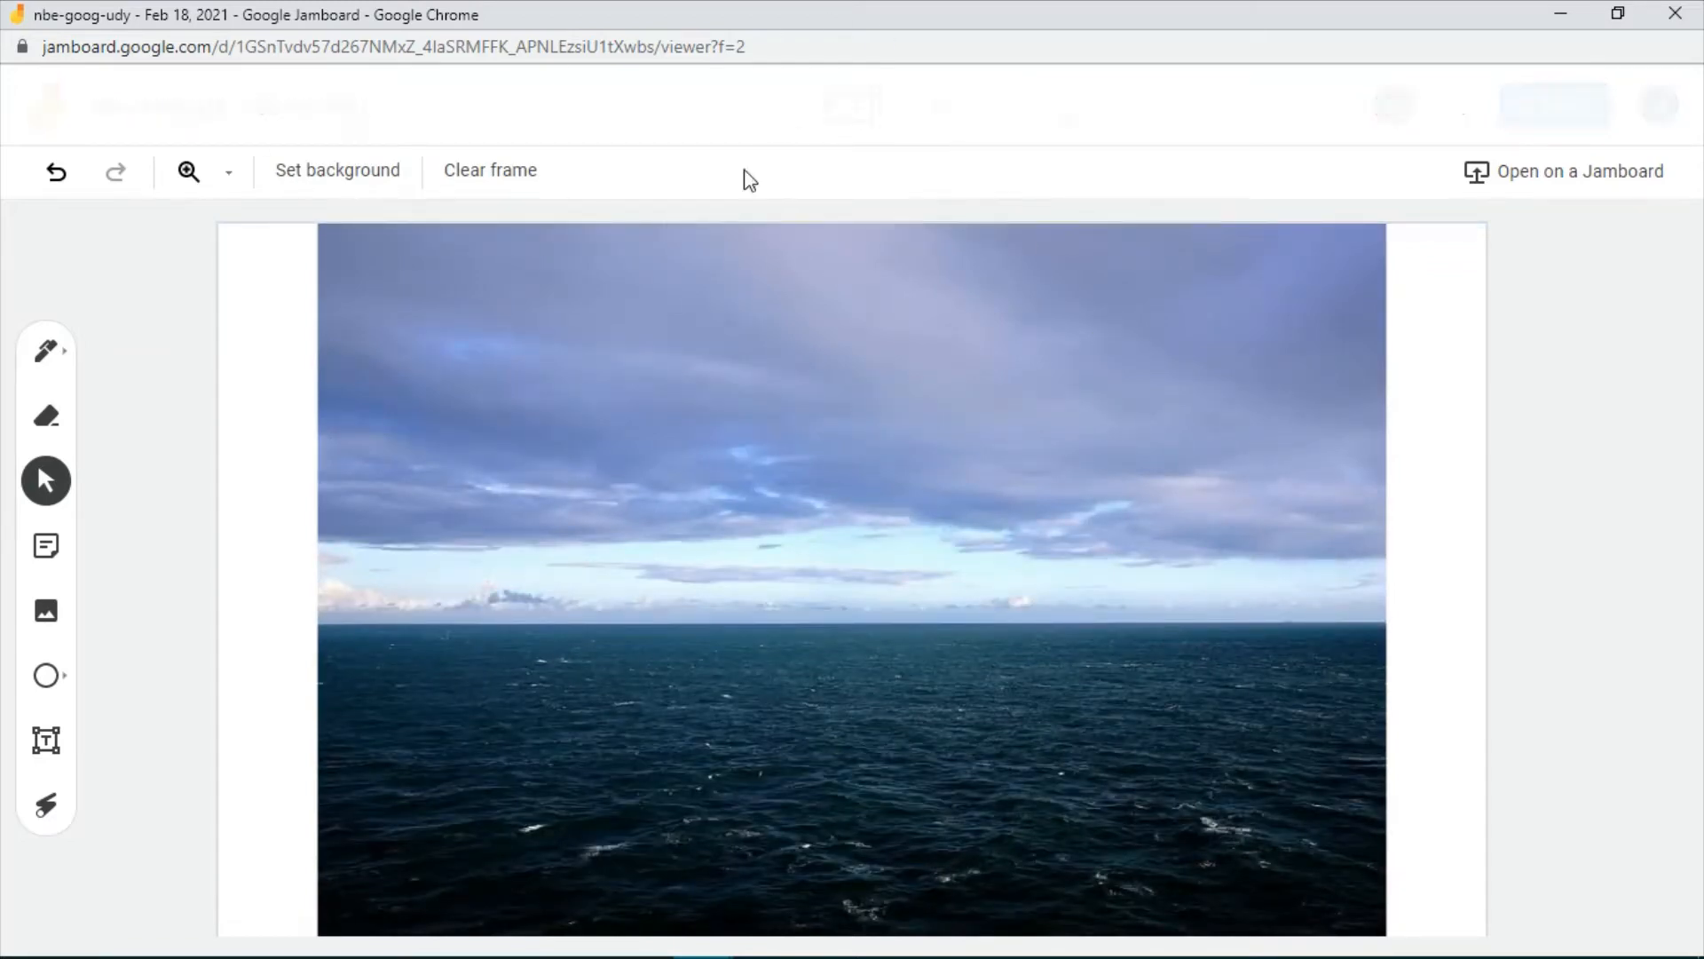
click(579, 229)
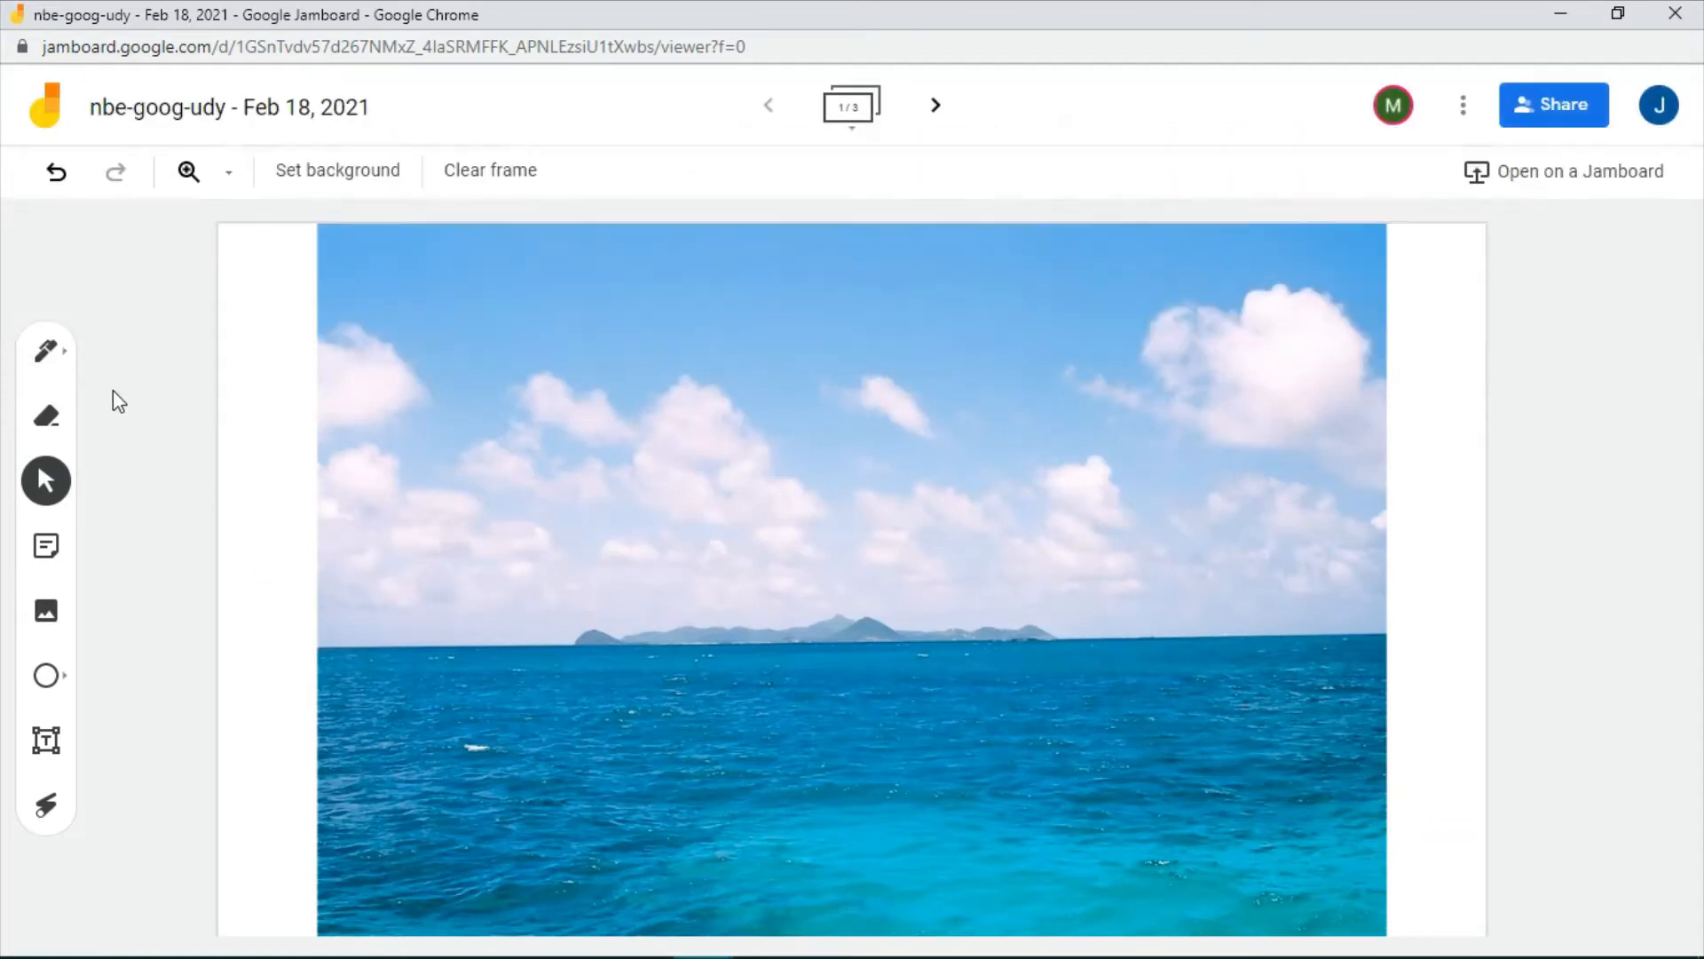
click(47, 739)
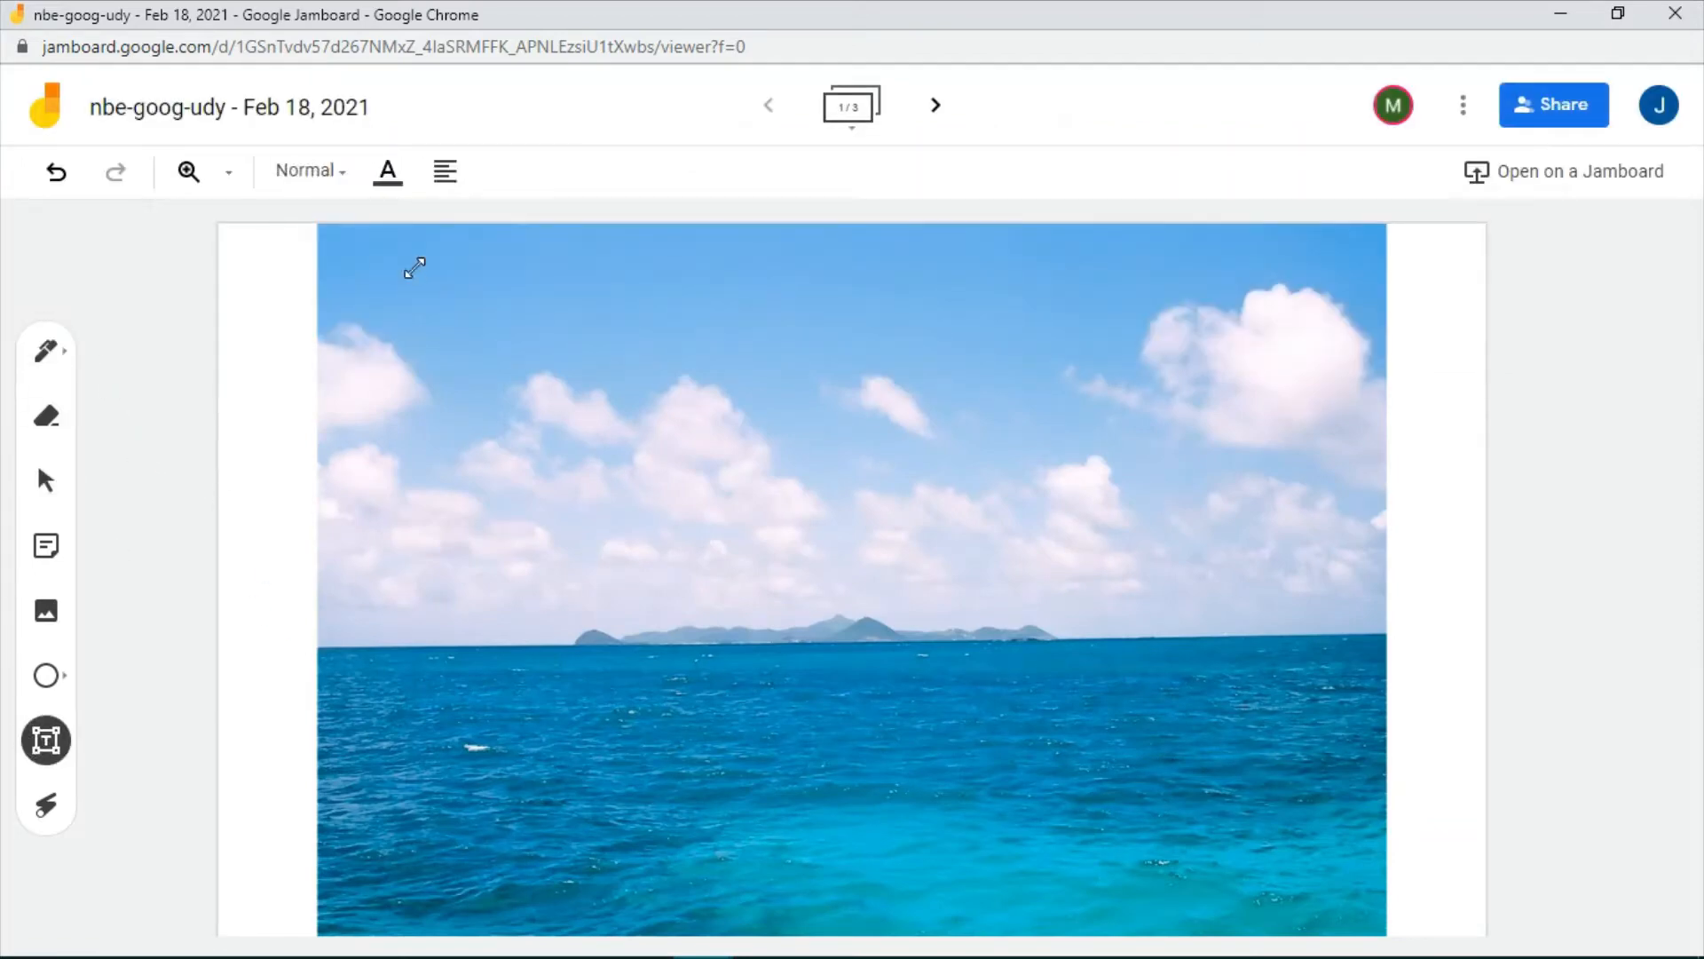
click(418, 267)
text(The)
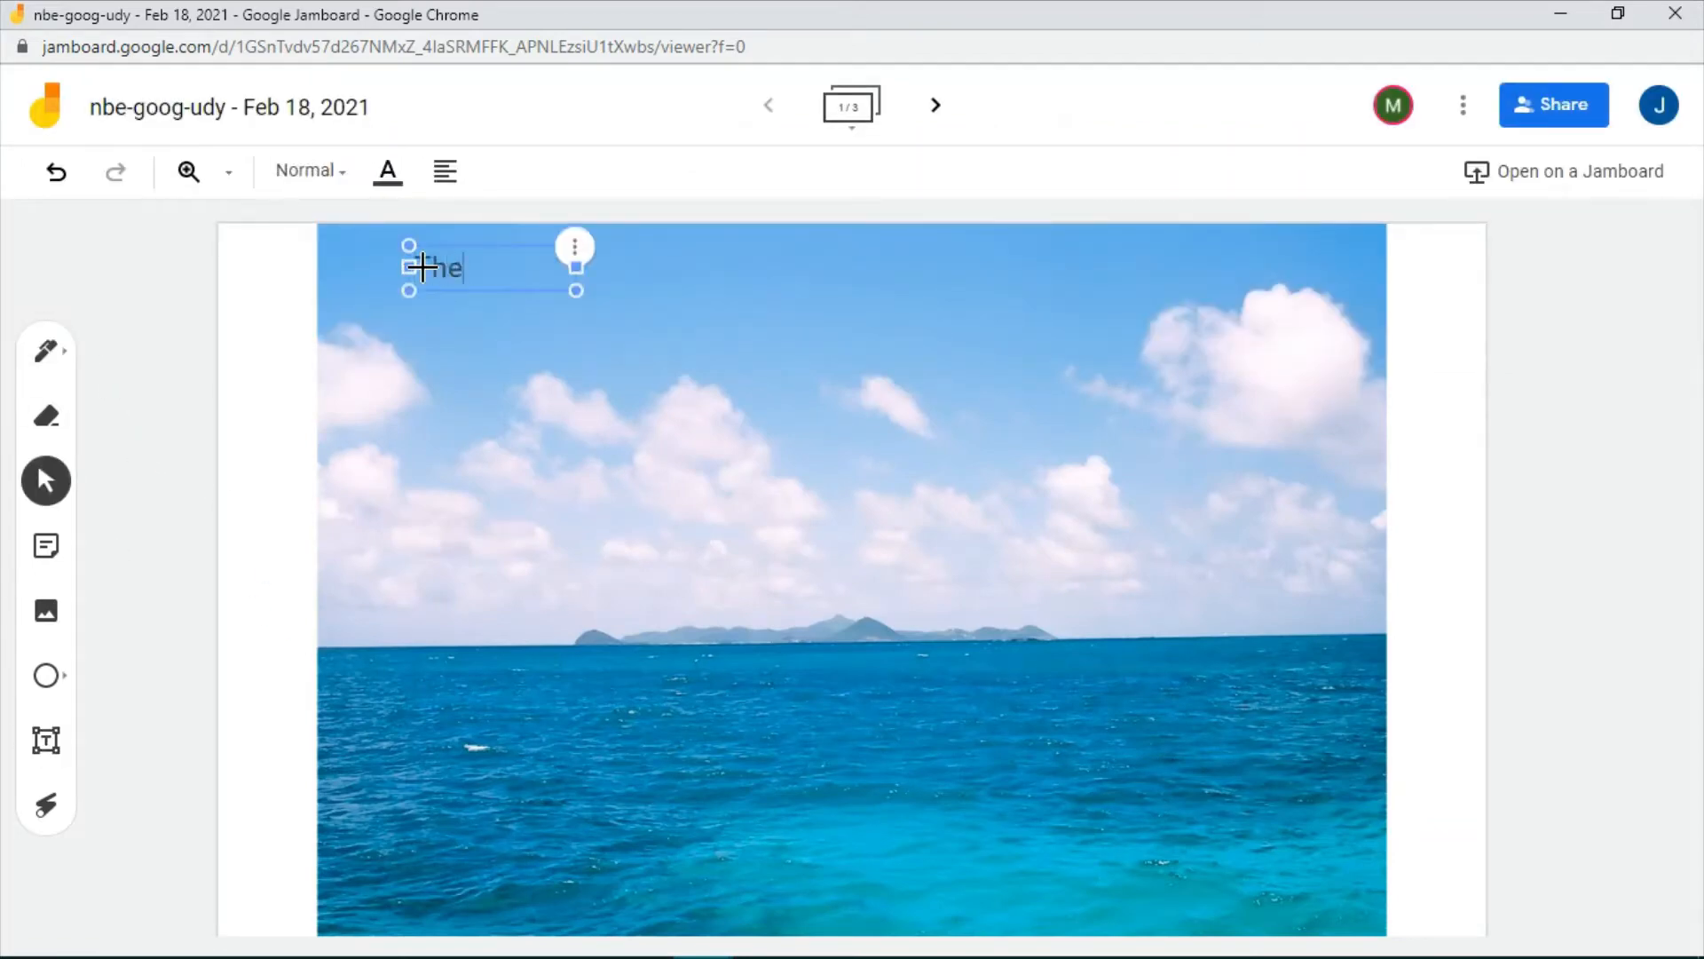
text( Caribbean Sea)
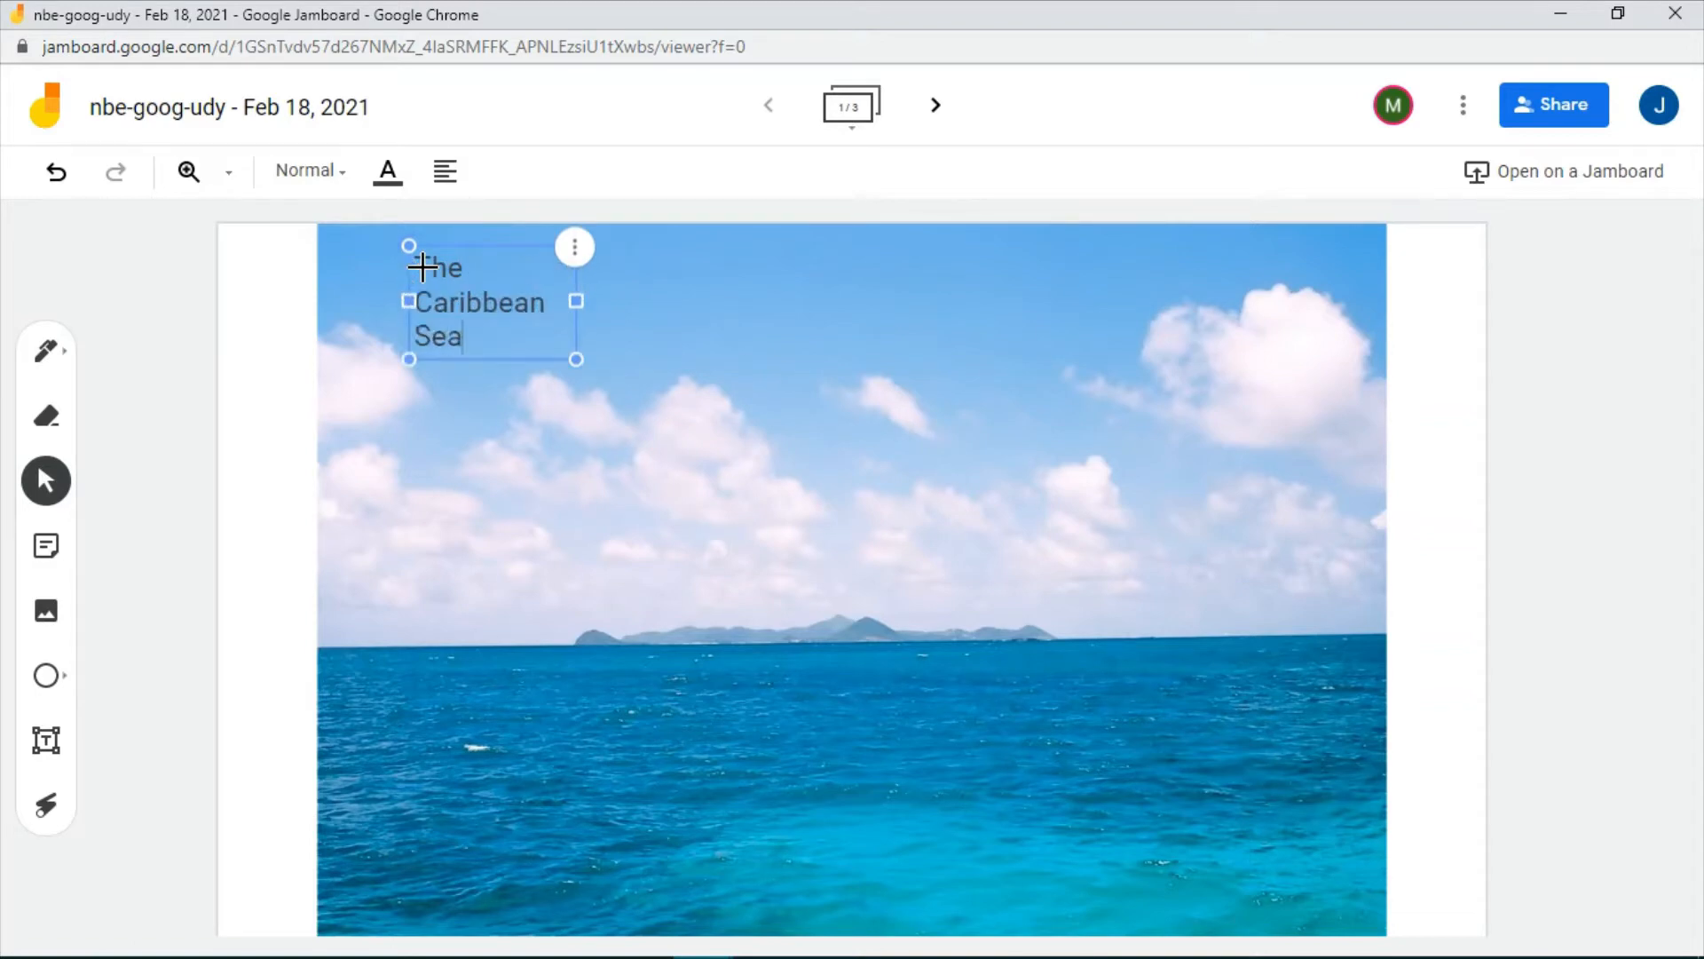
drag(576, 360, 1314, 331)
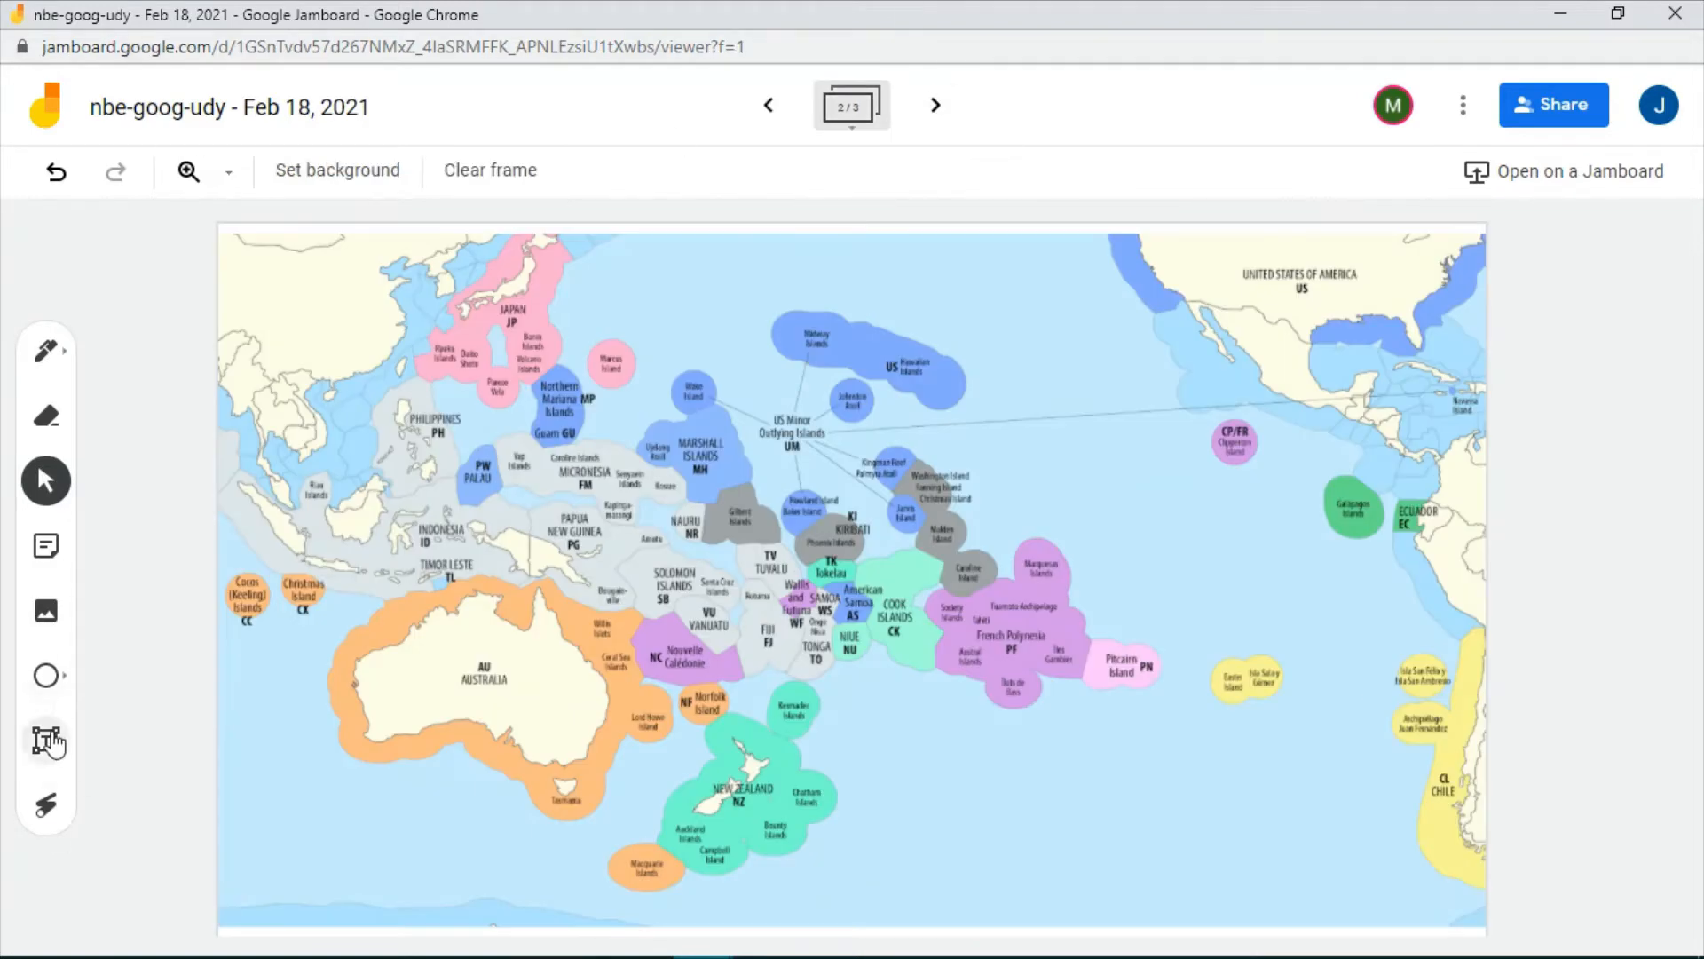
- Add the text "Map of Oceans" in the open water east of New Zealand on the second frame and widen its box
click(46, 739)
click(909, 817)
text(Map of Oceans)
drag(1062, 821, 1449, 821)
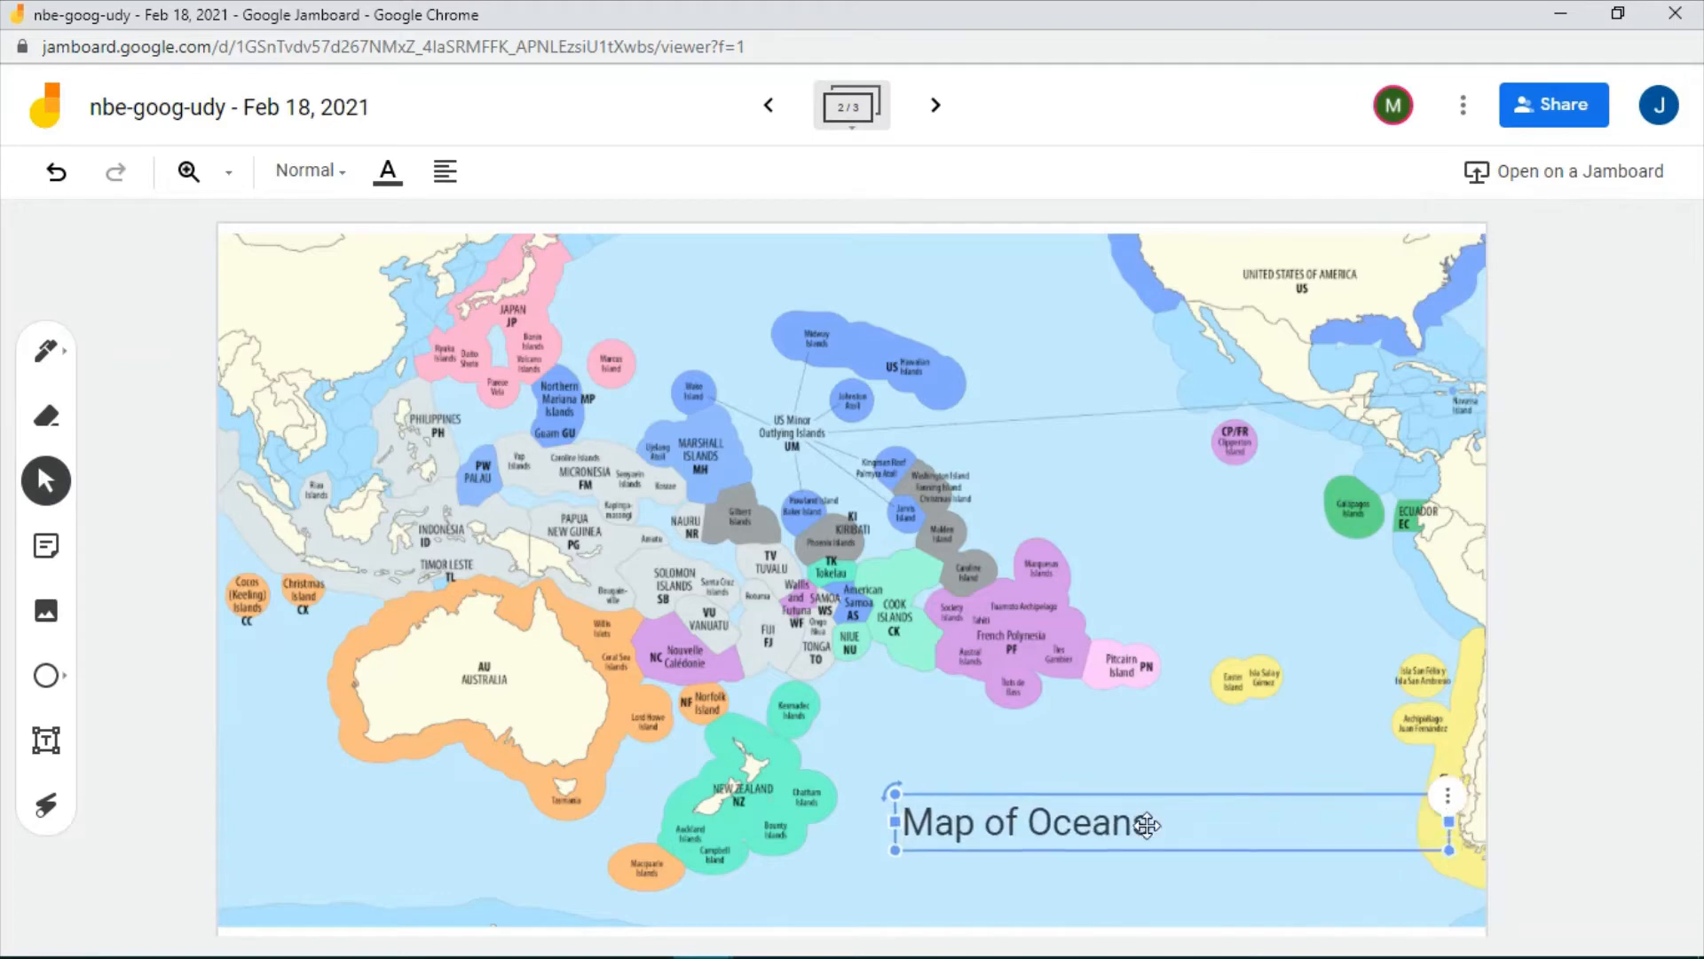
- On the third frame, add the title "The Atlantic Ocean" across the upper sky and set it in the Display text style
click(937, 106)
click(46, 743)
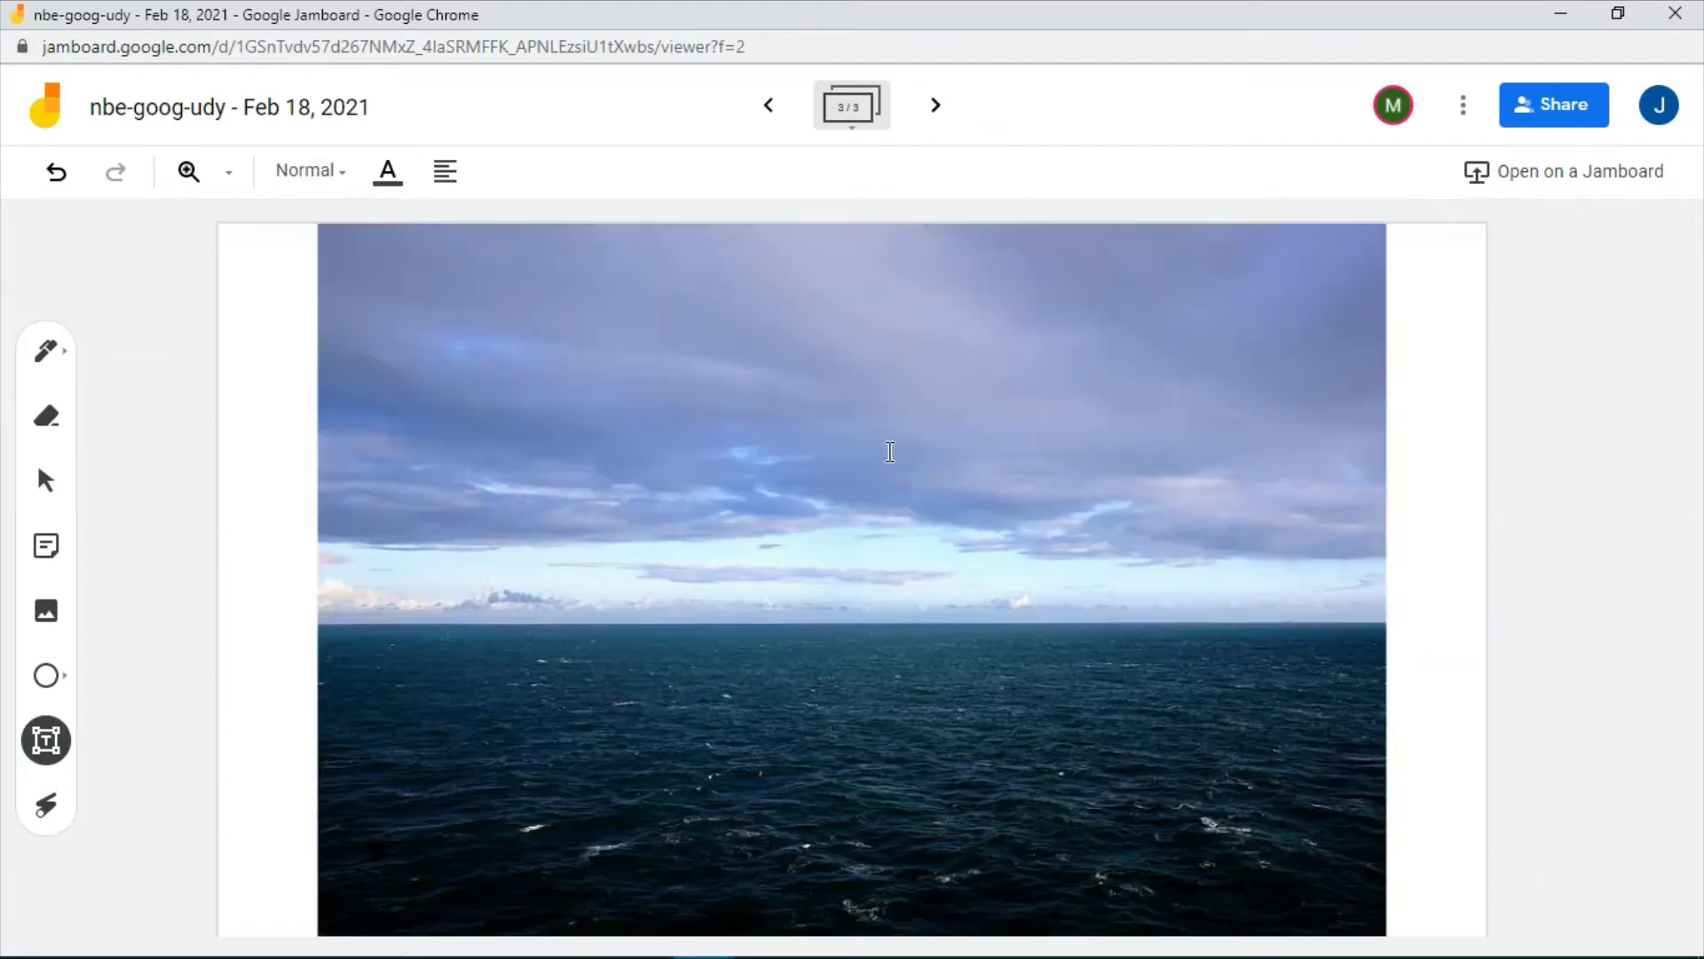
click(550, 256)
text(The Atlantic Ocean)
drag(715, 282, 1058, 281)
click(311, 171)
click(311, 233)
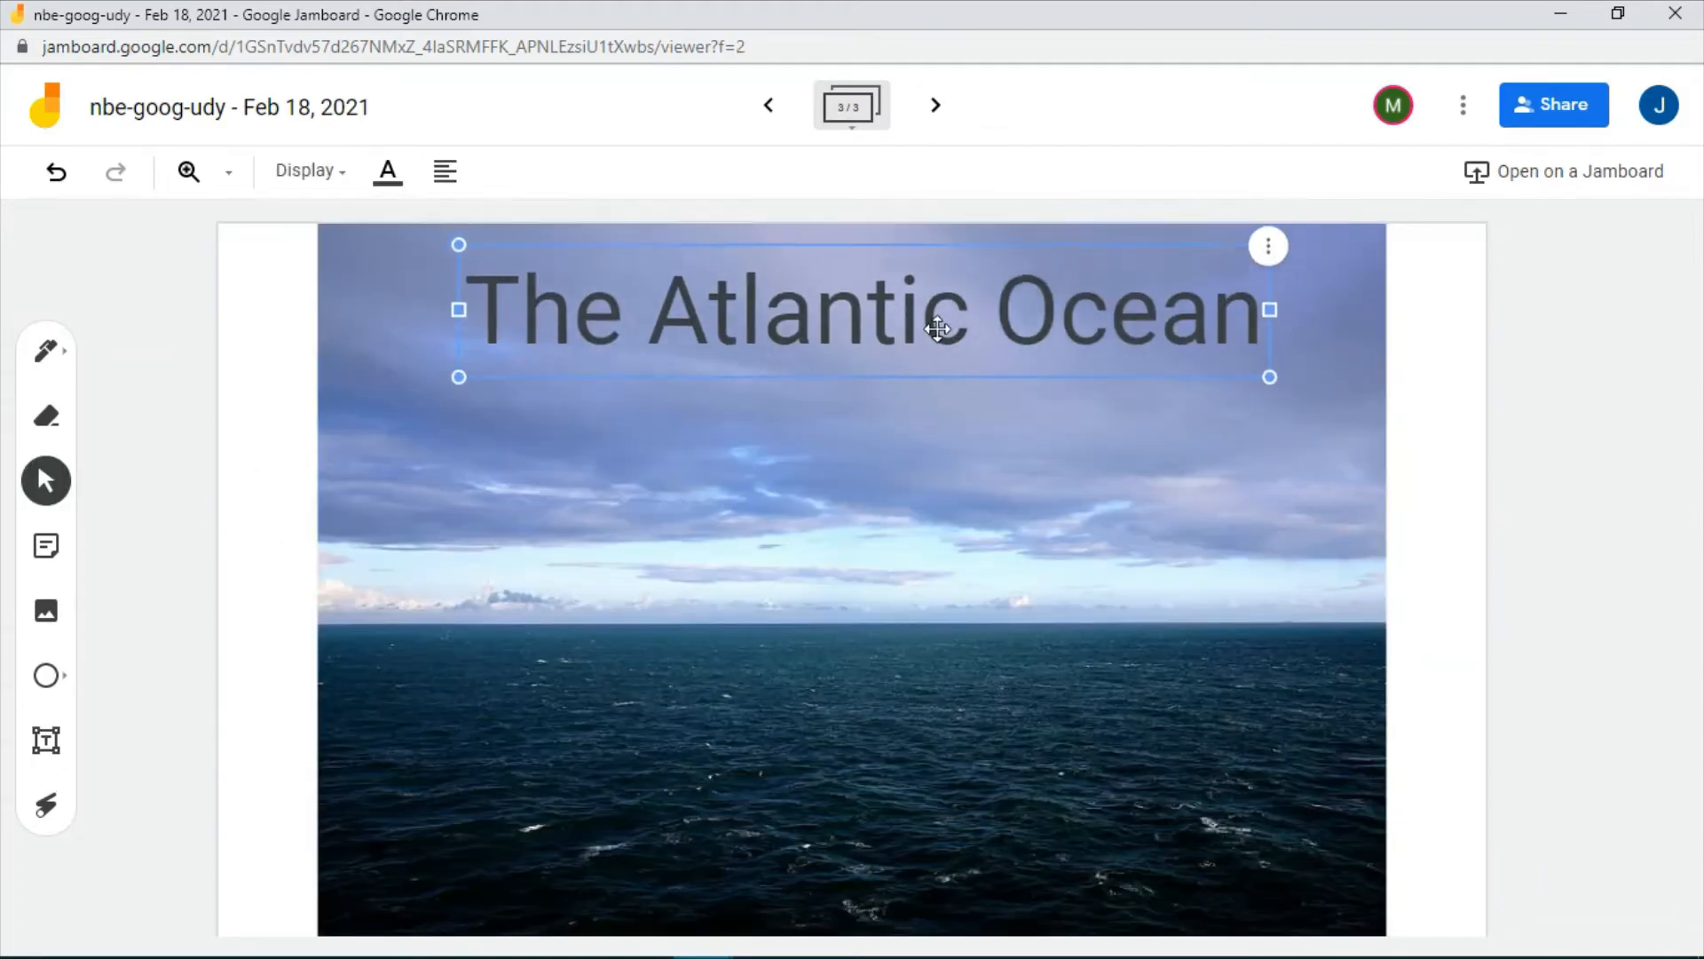
key(Escape)
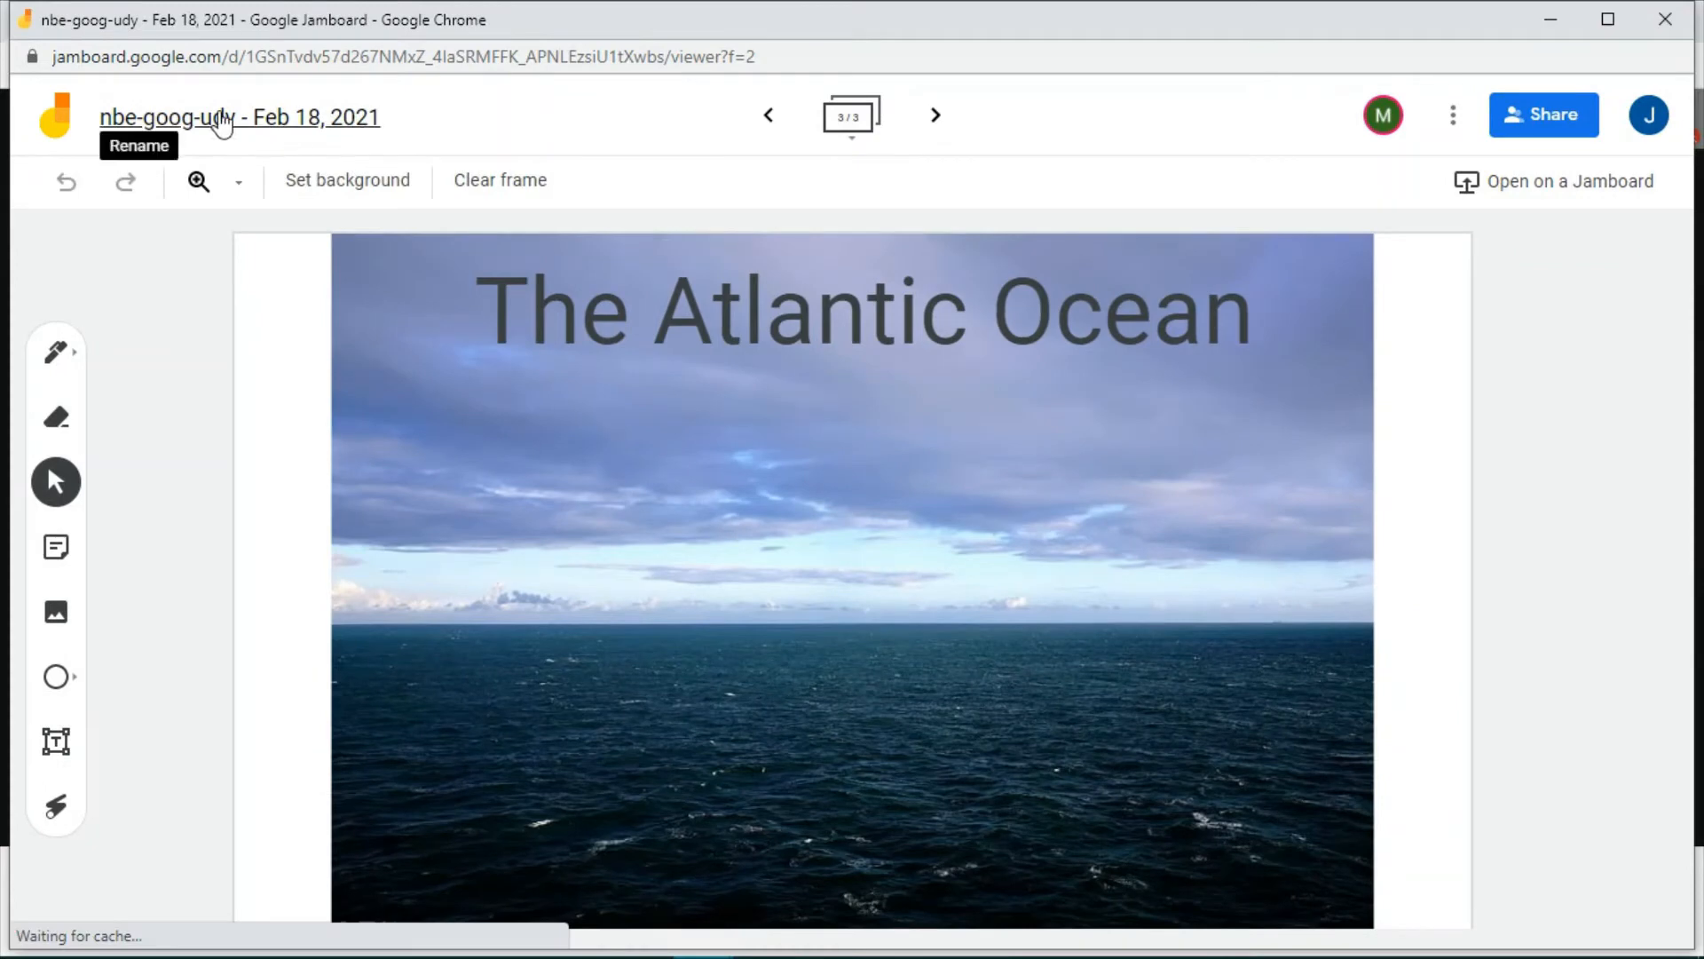
- Rename the jam as "Oceans and Seas"
click(160, 125)
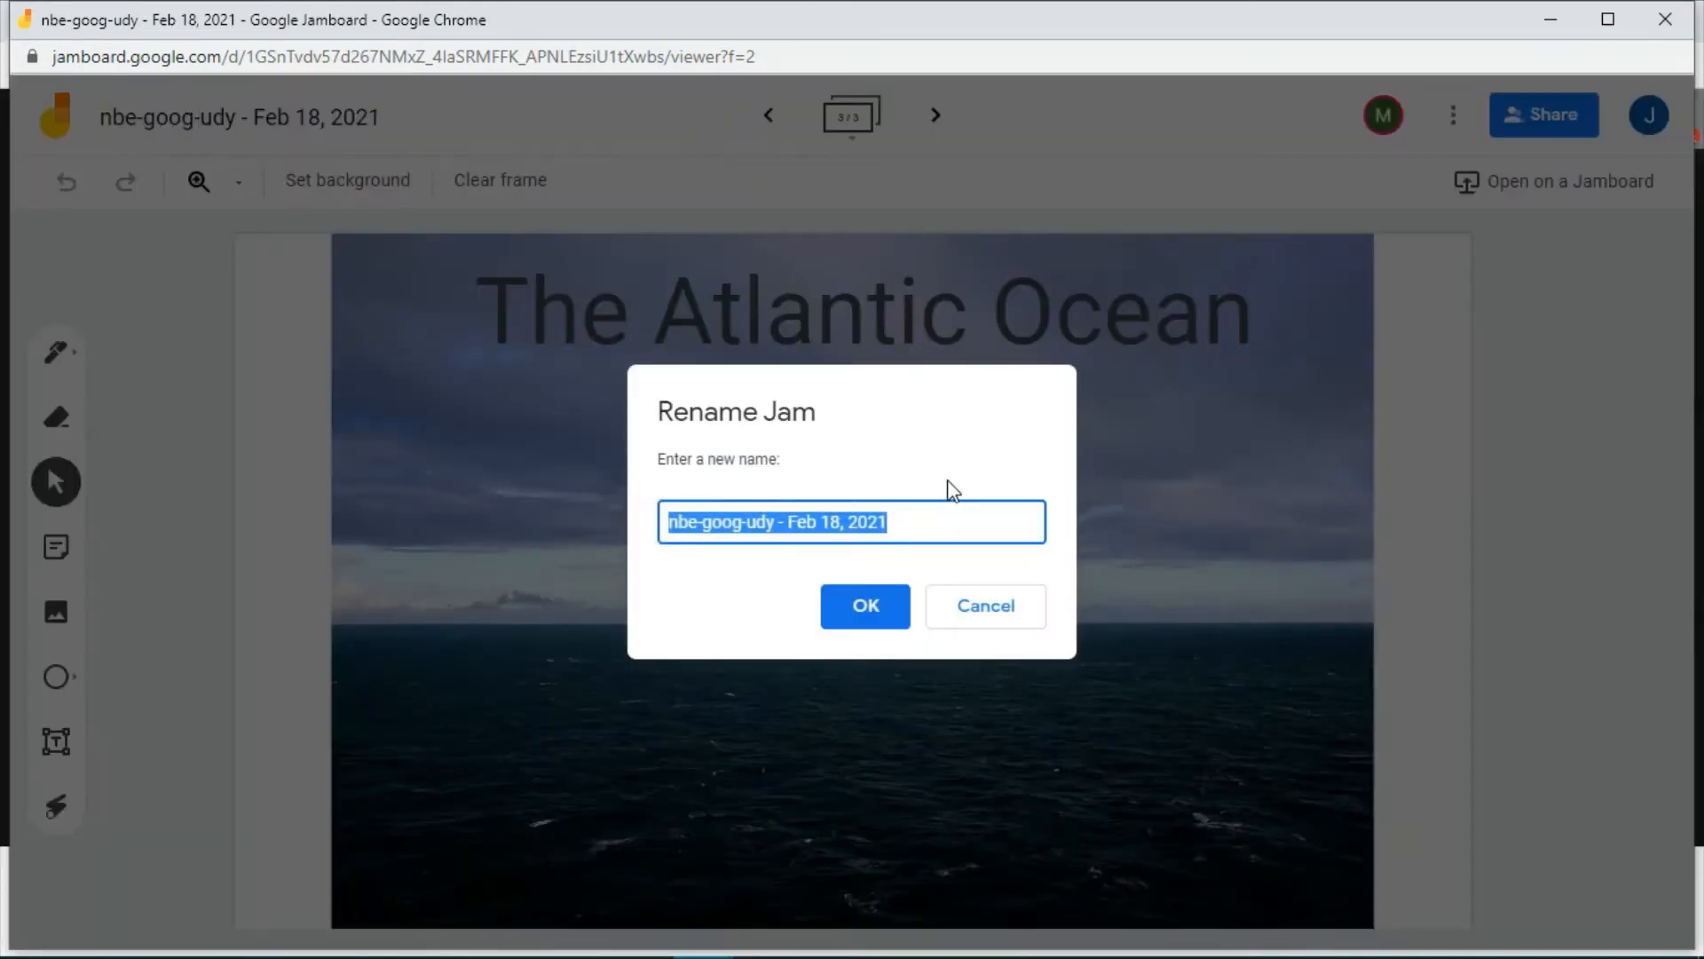
text(Oceans and Seas)
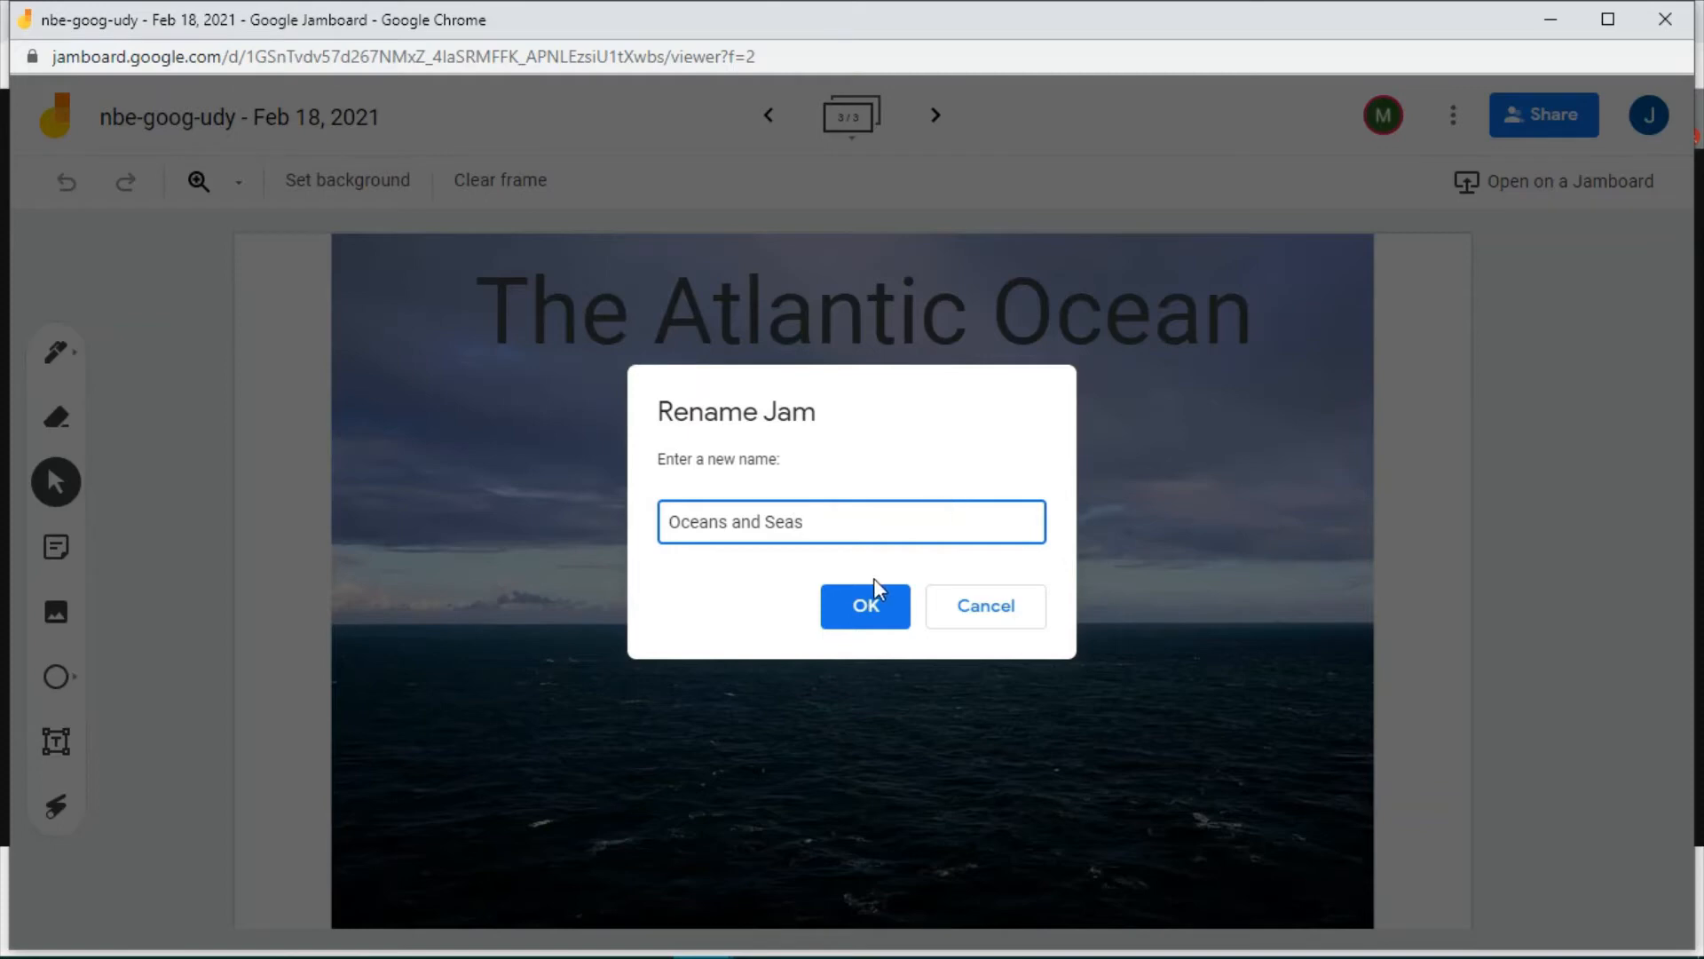
click(872, 603)
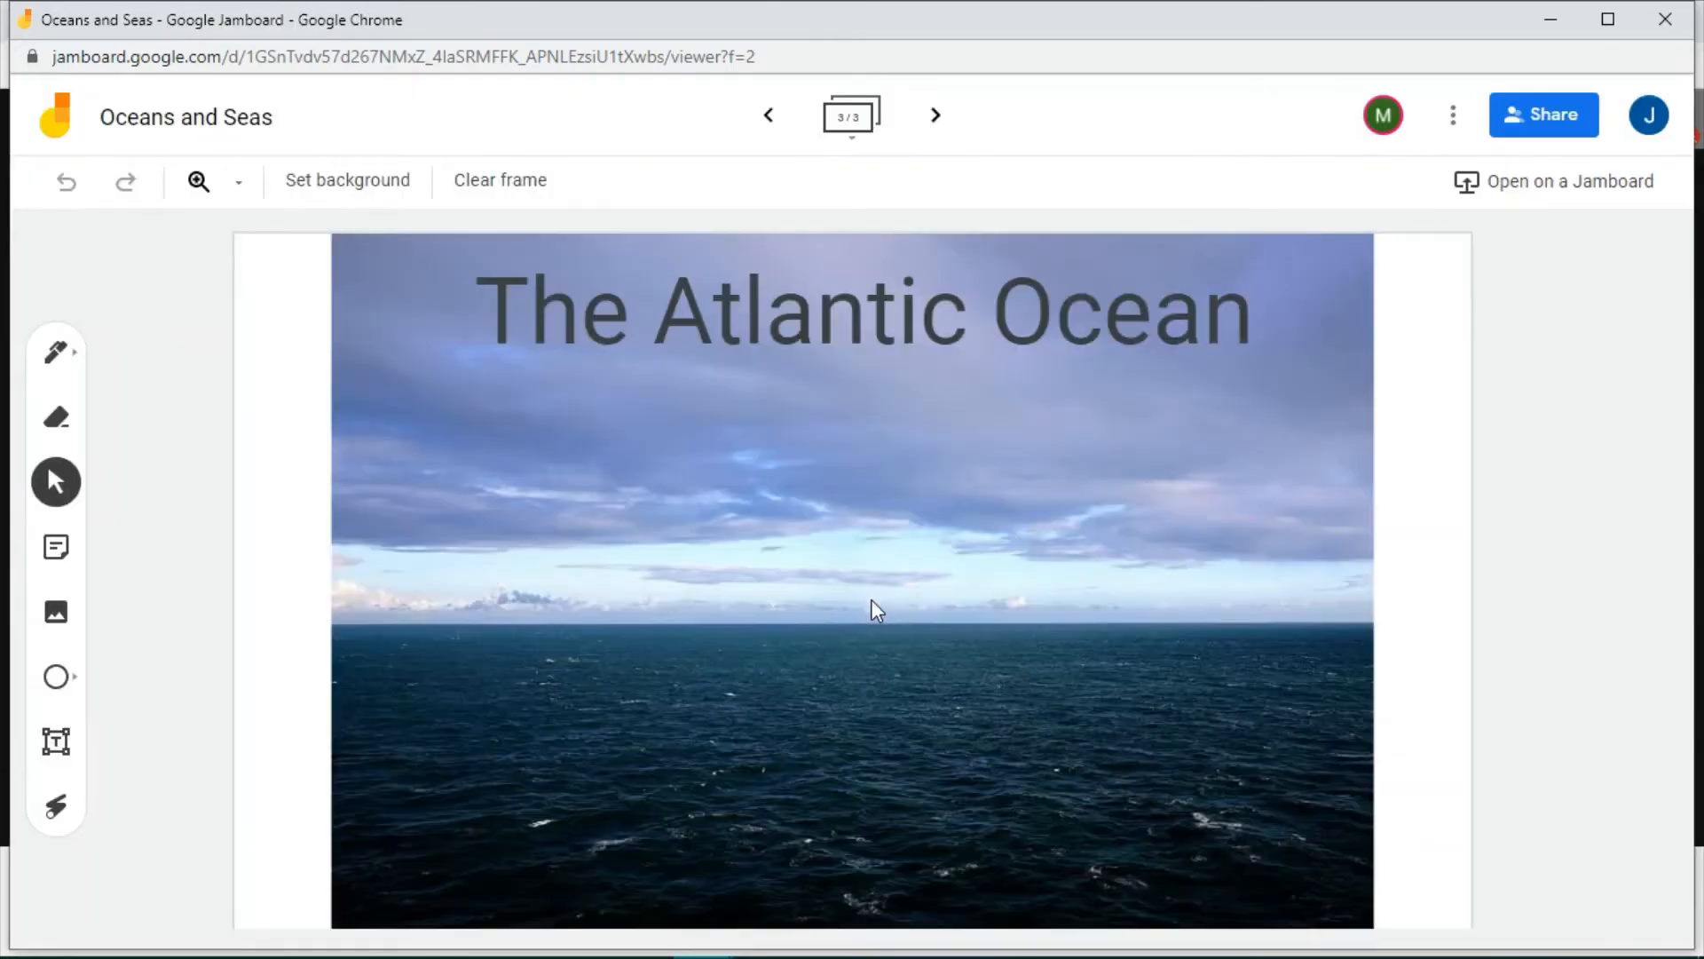
- Close the Jamboard window and choose the existing "Oceans" jam from Drive as the Google Meet whiteboard
click(1664, 20)
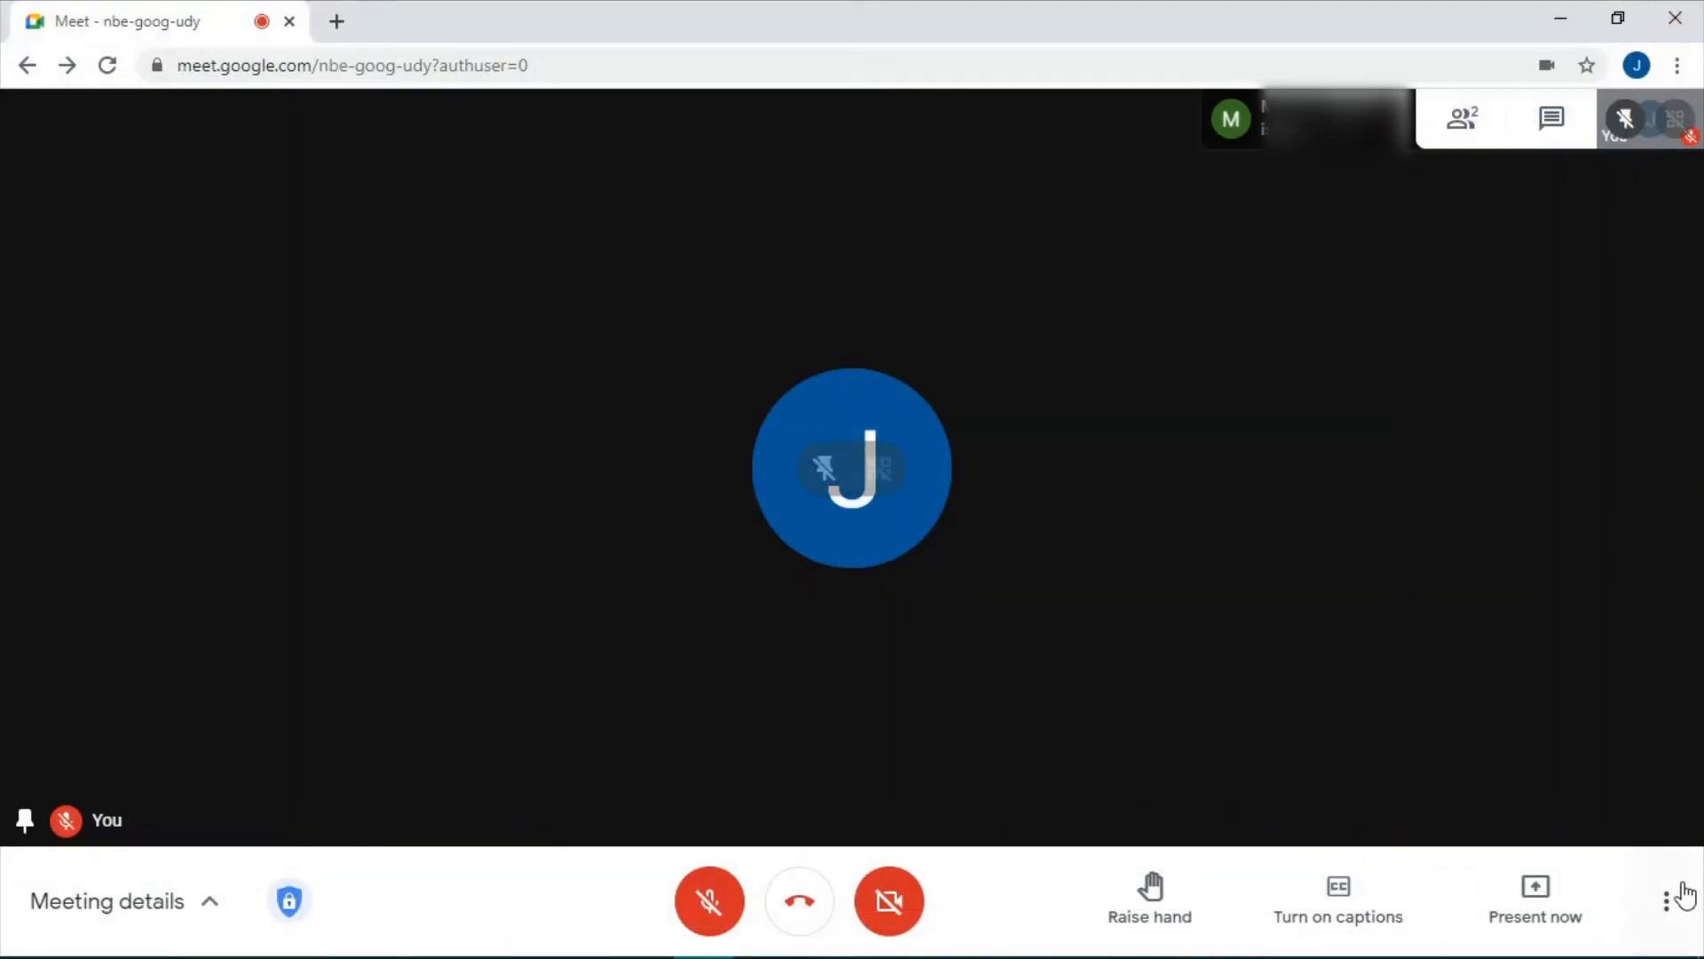
click(1669, 906)
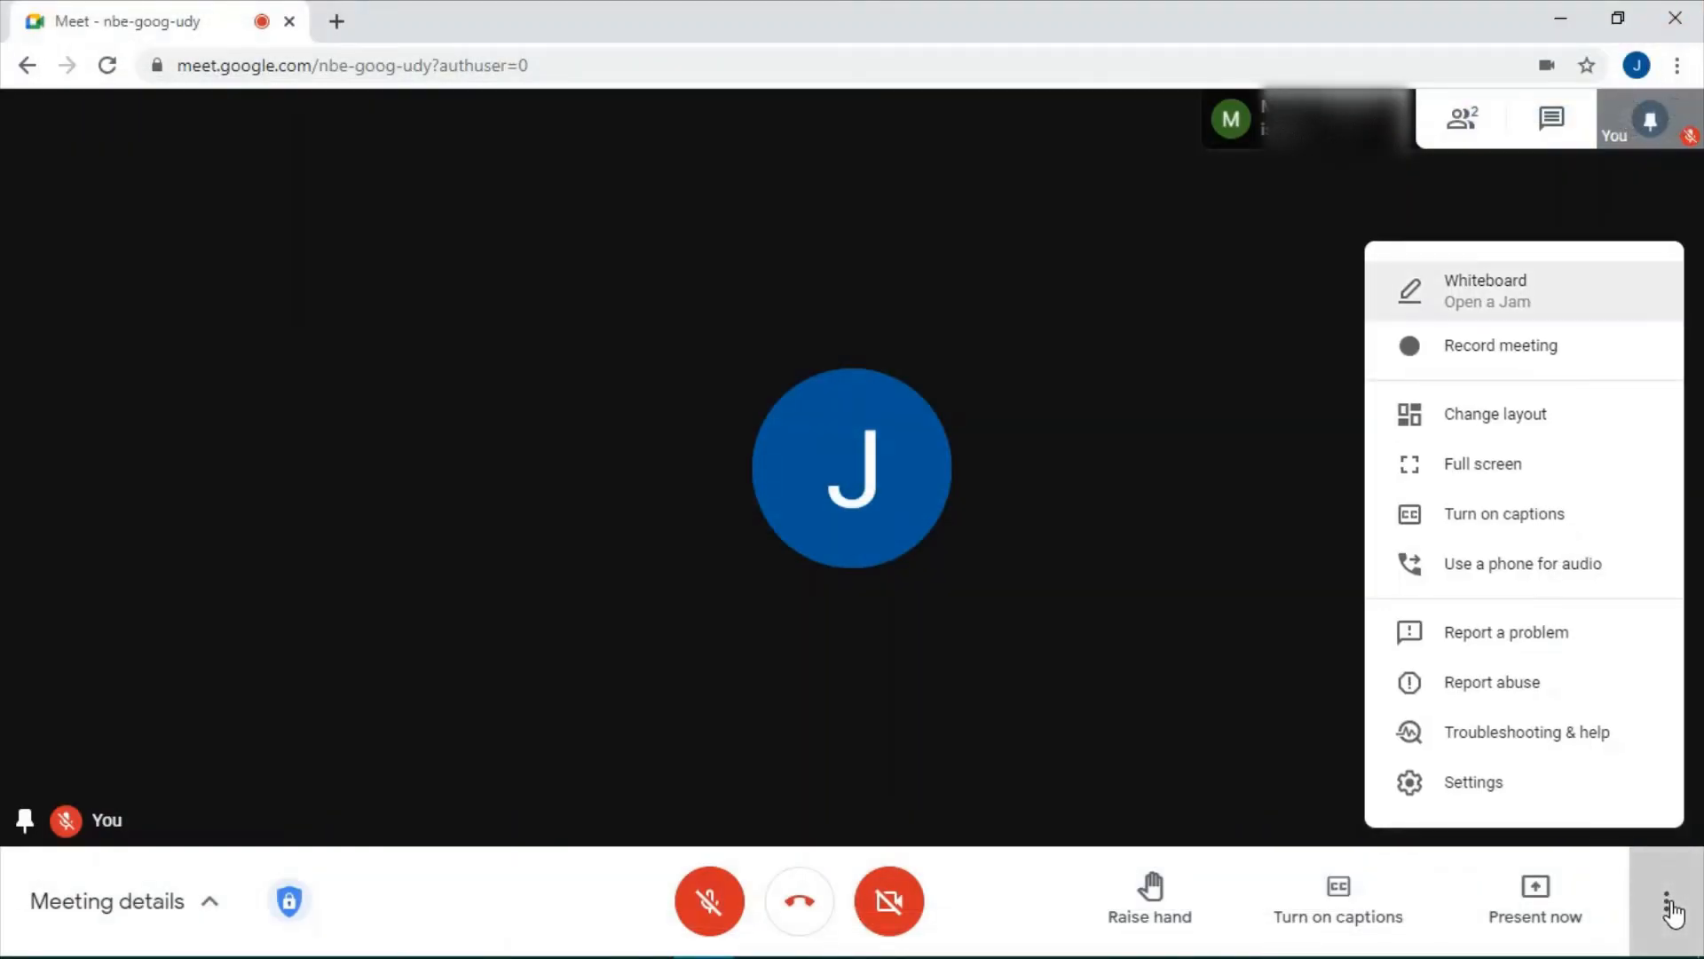
click(1423, 307)
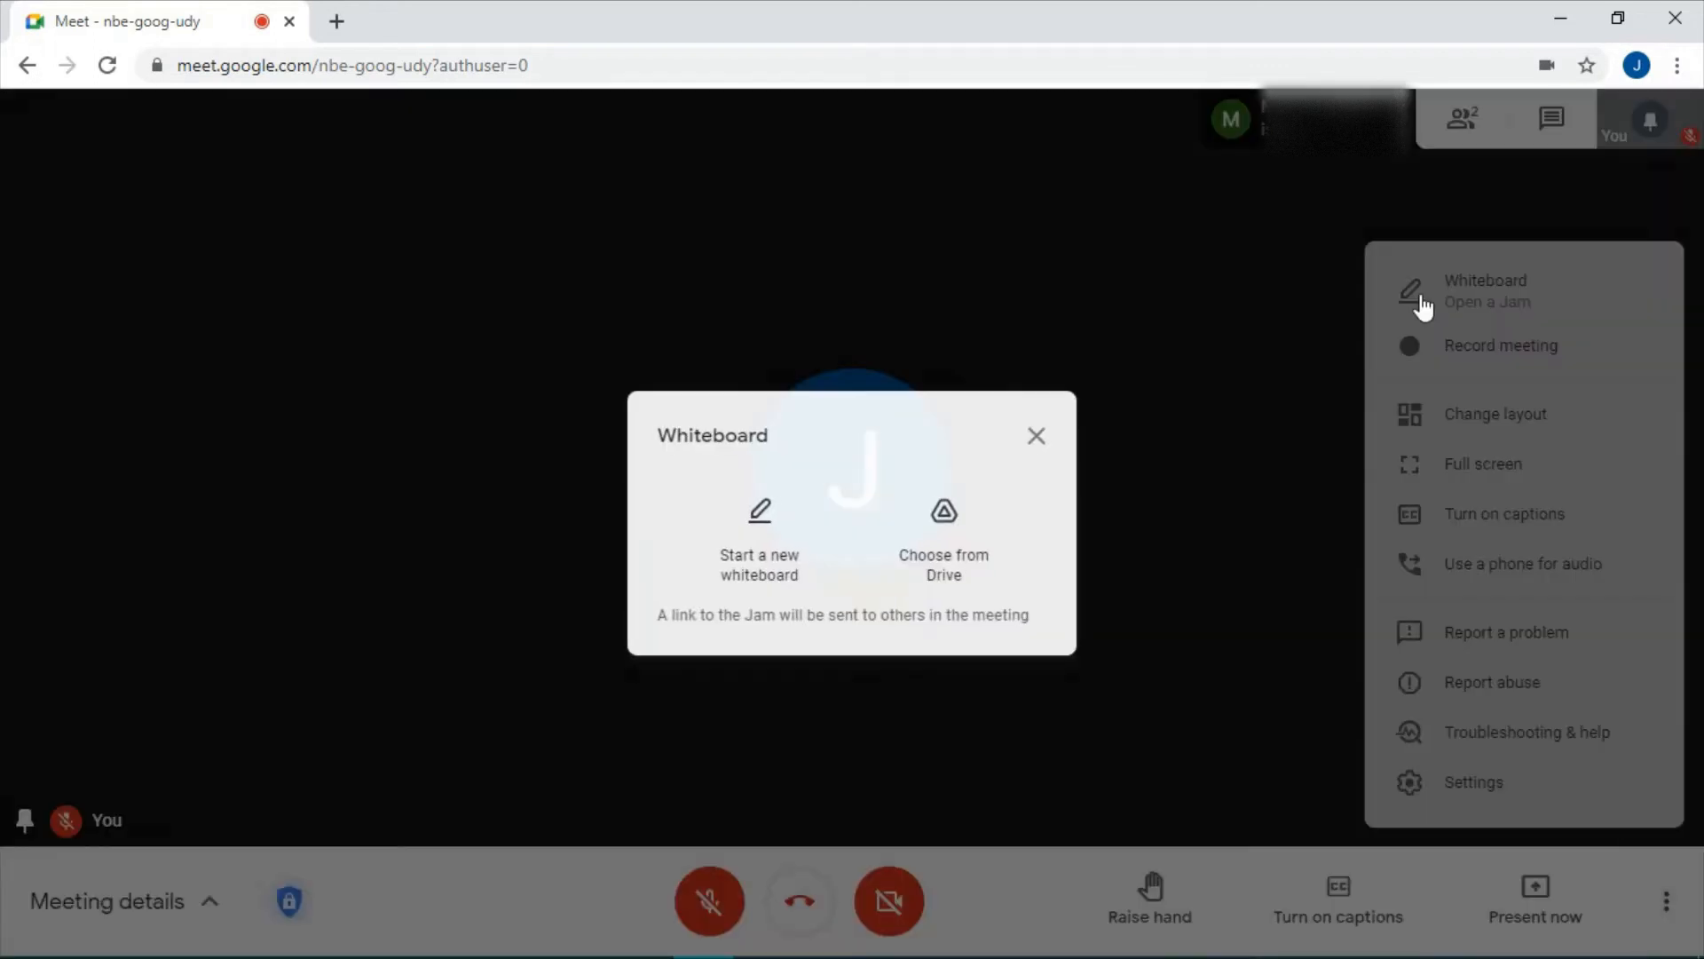
click(934, 525)
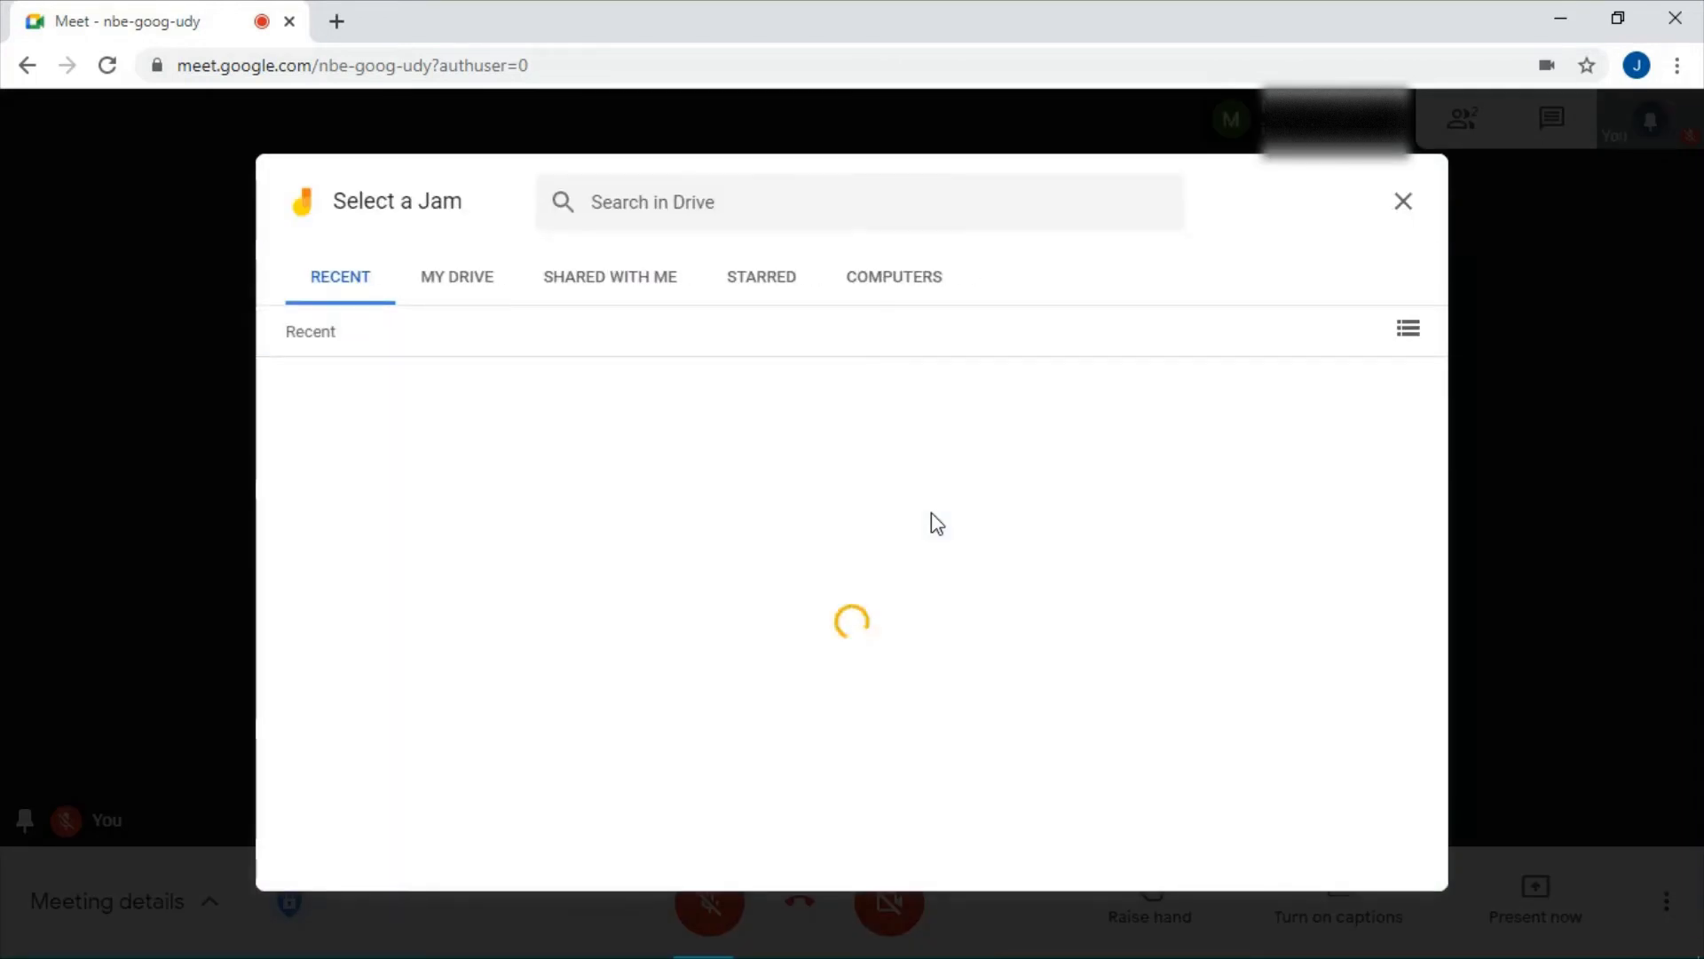
scroll(996, 655, down, 3)
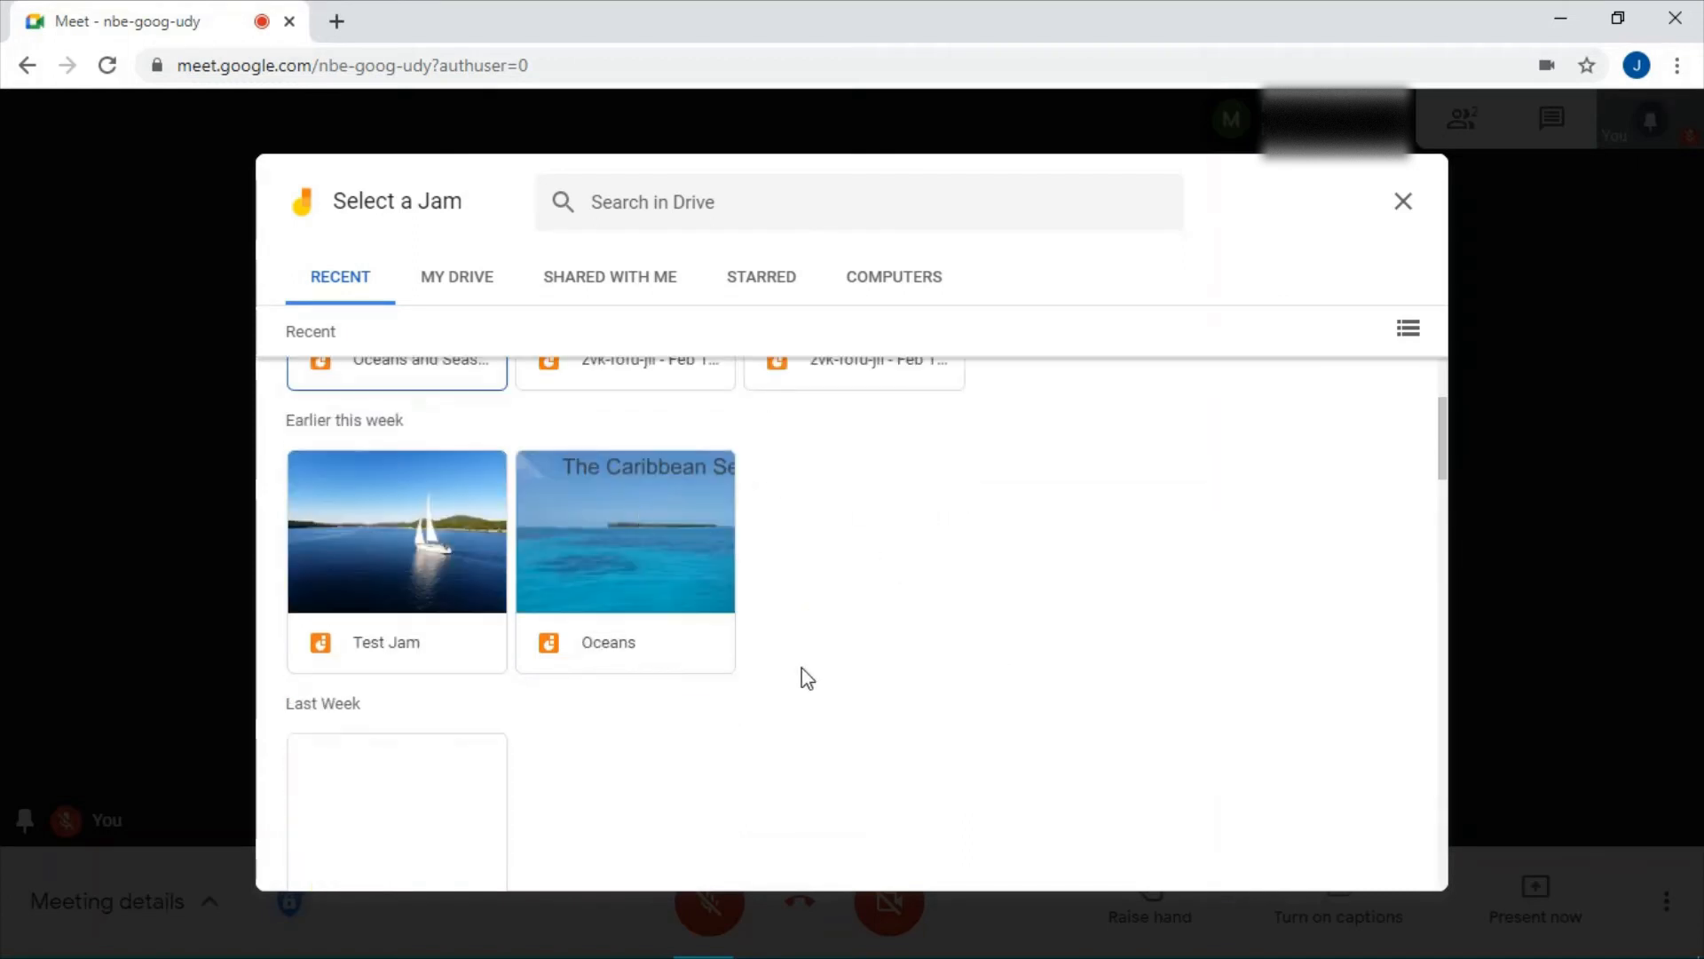
click(537, 535)
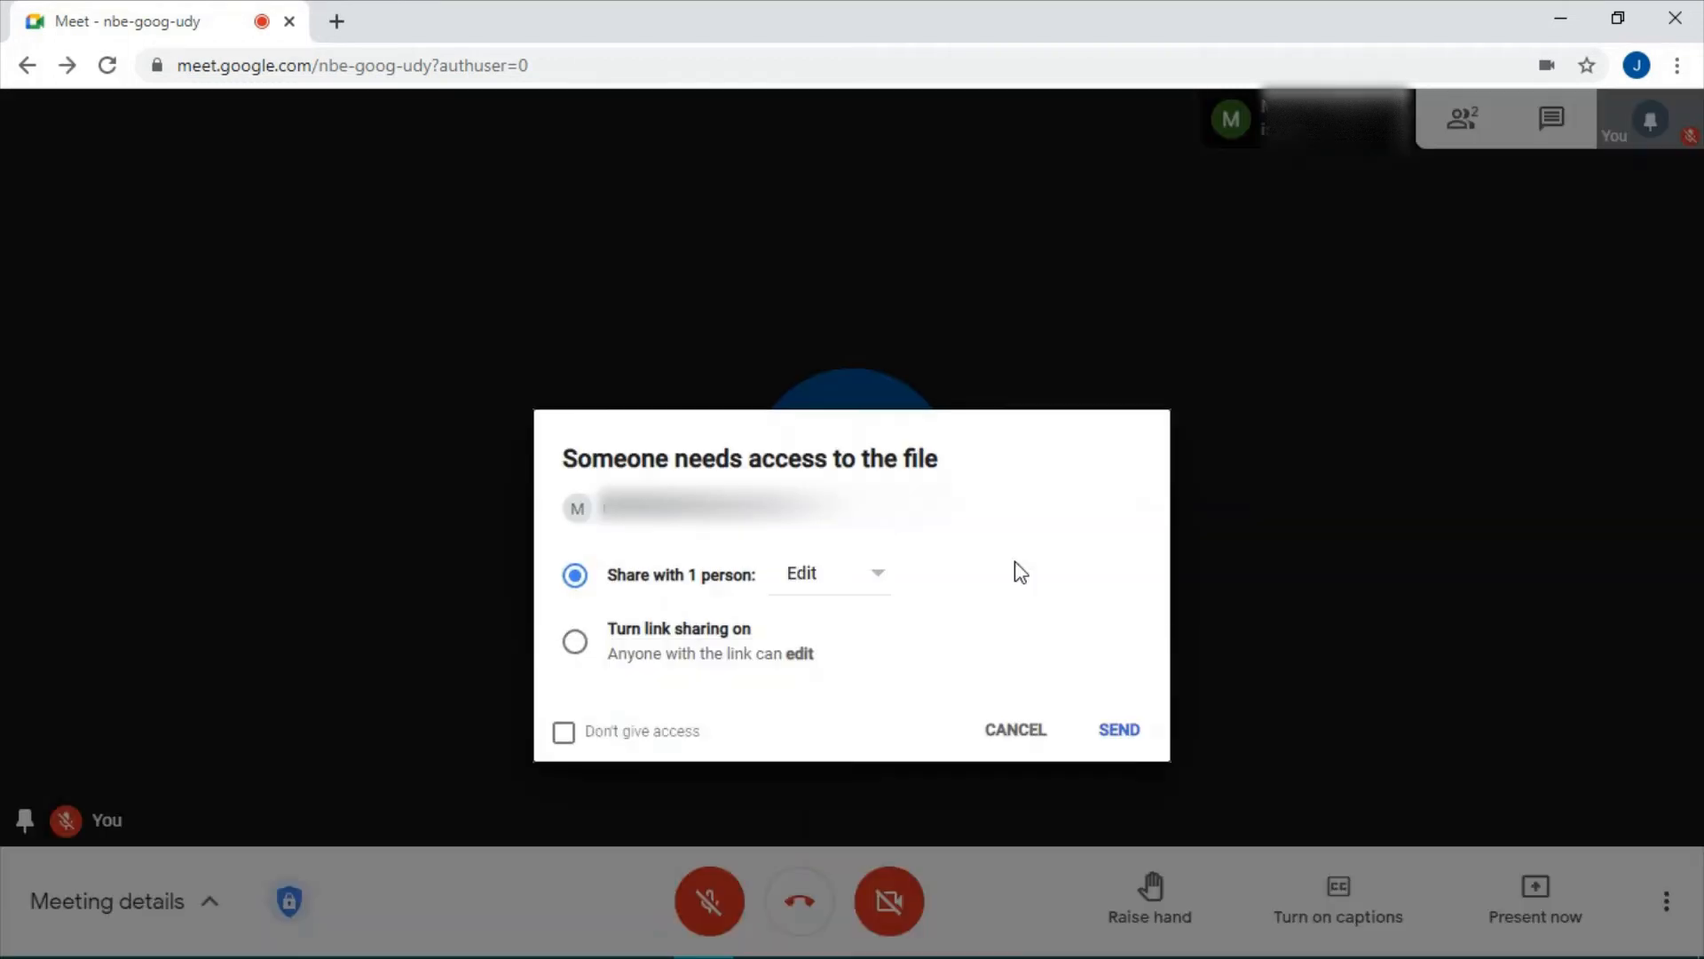
click(852, 596)
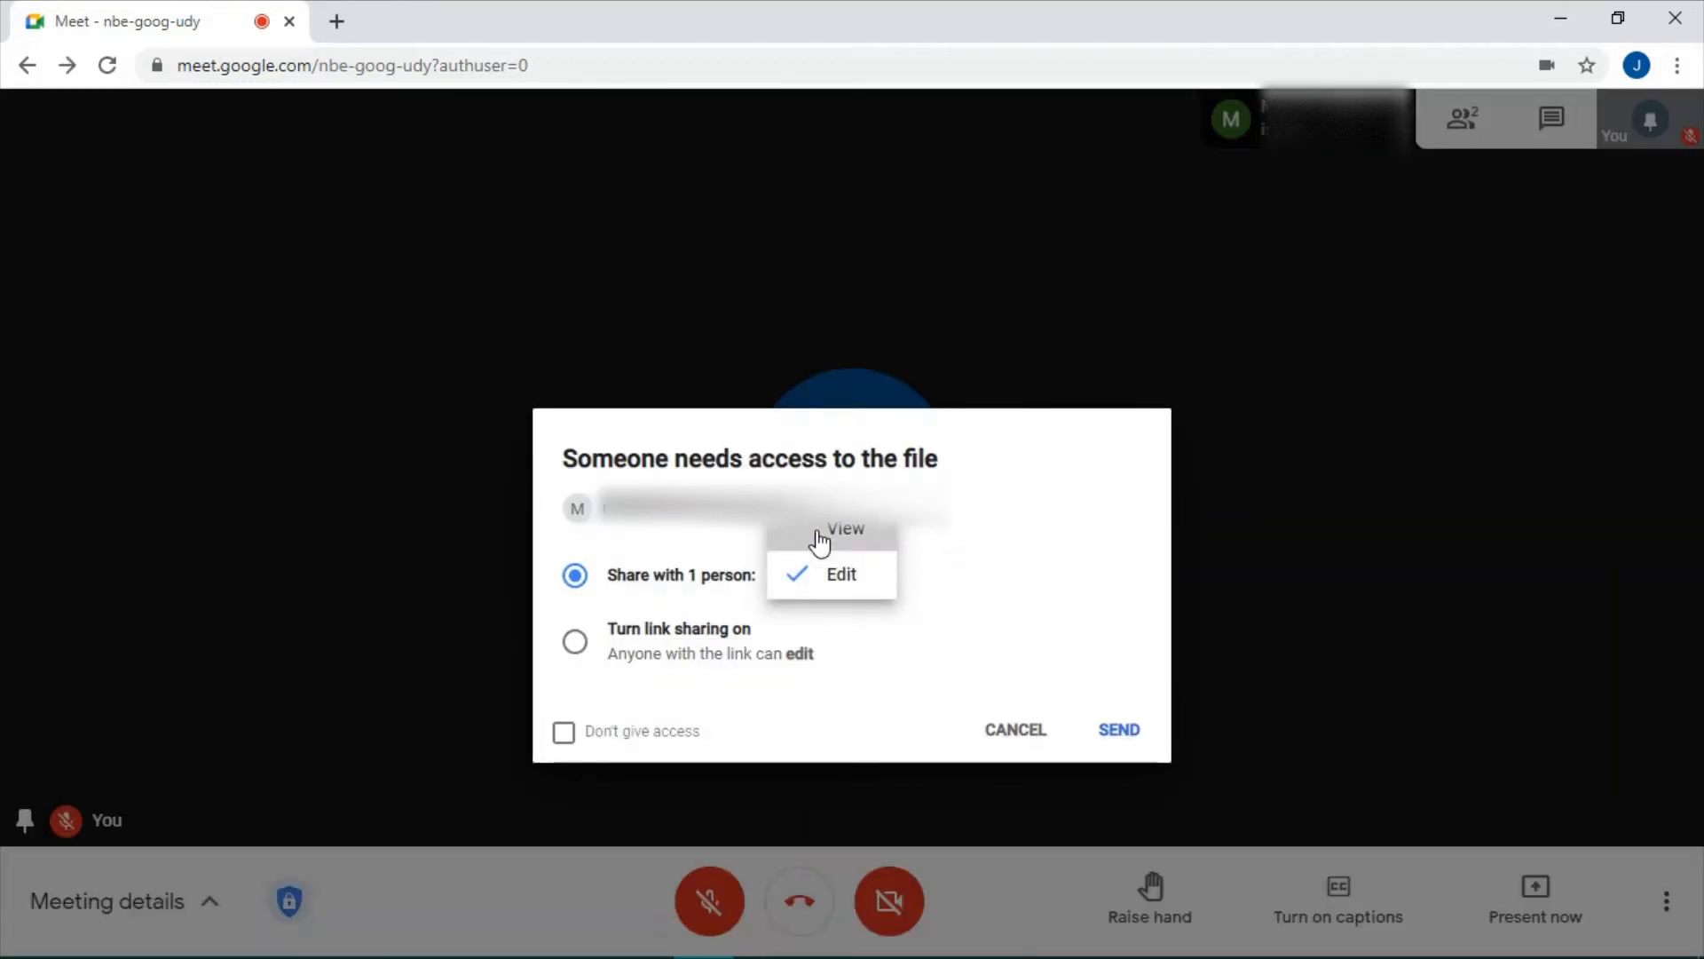
click(829, 547)
click(834, 577)
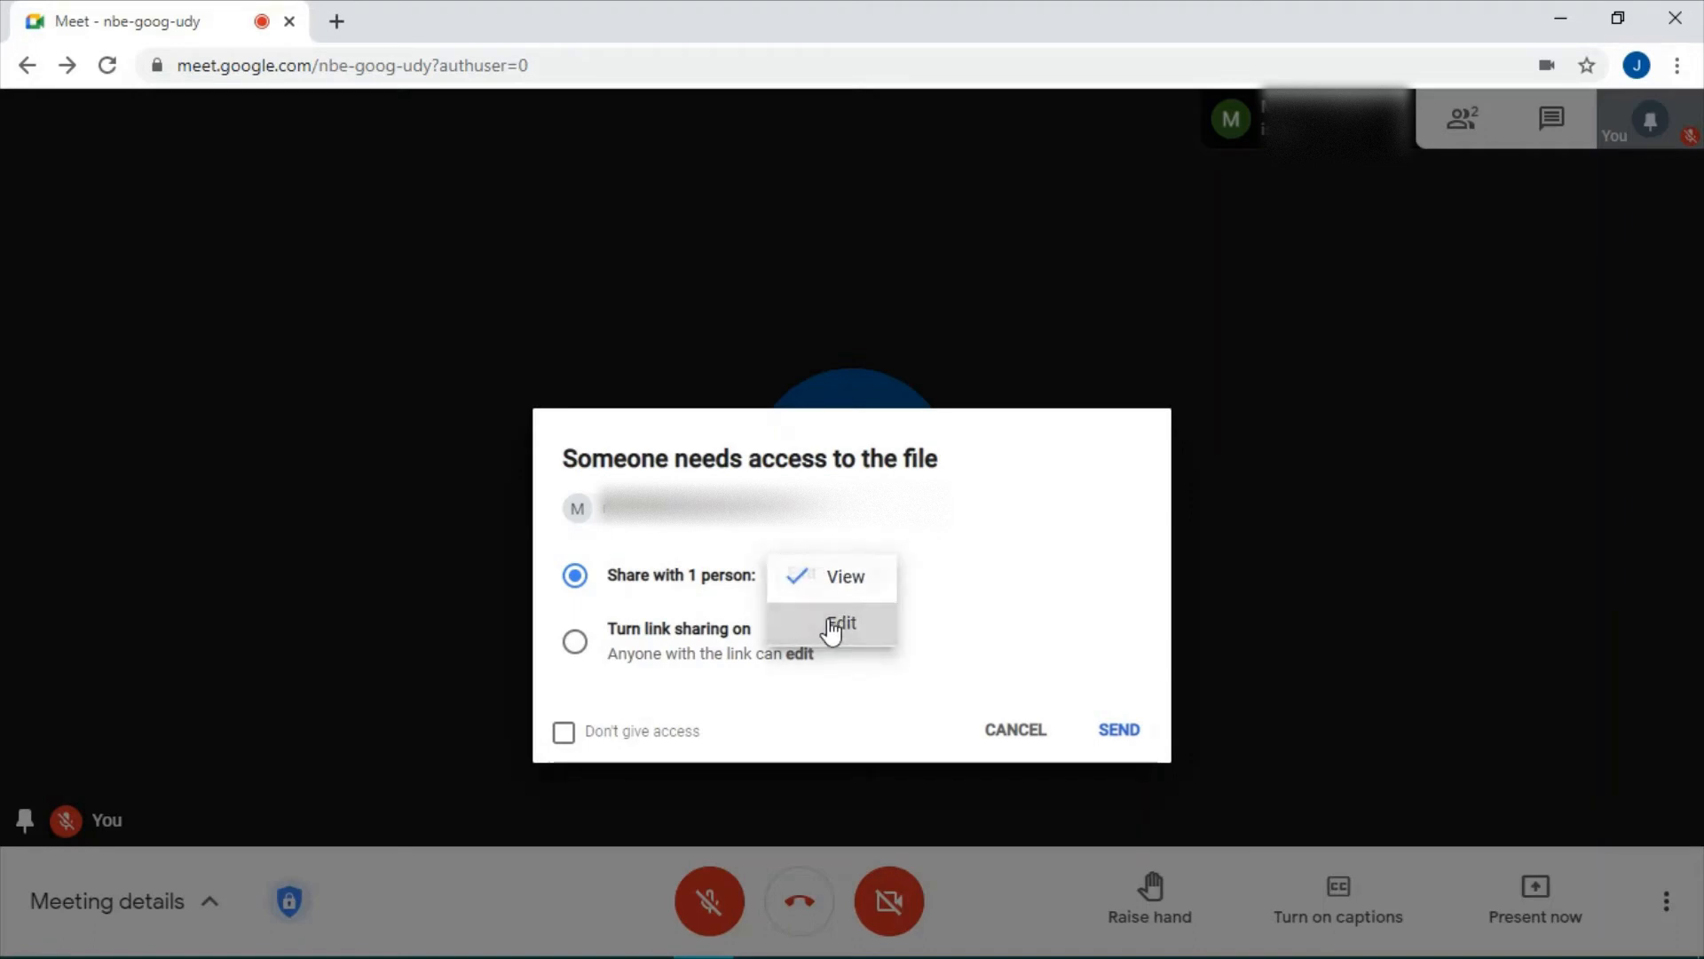
click(839, 626)
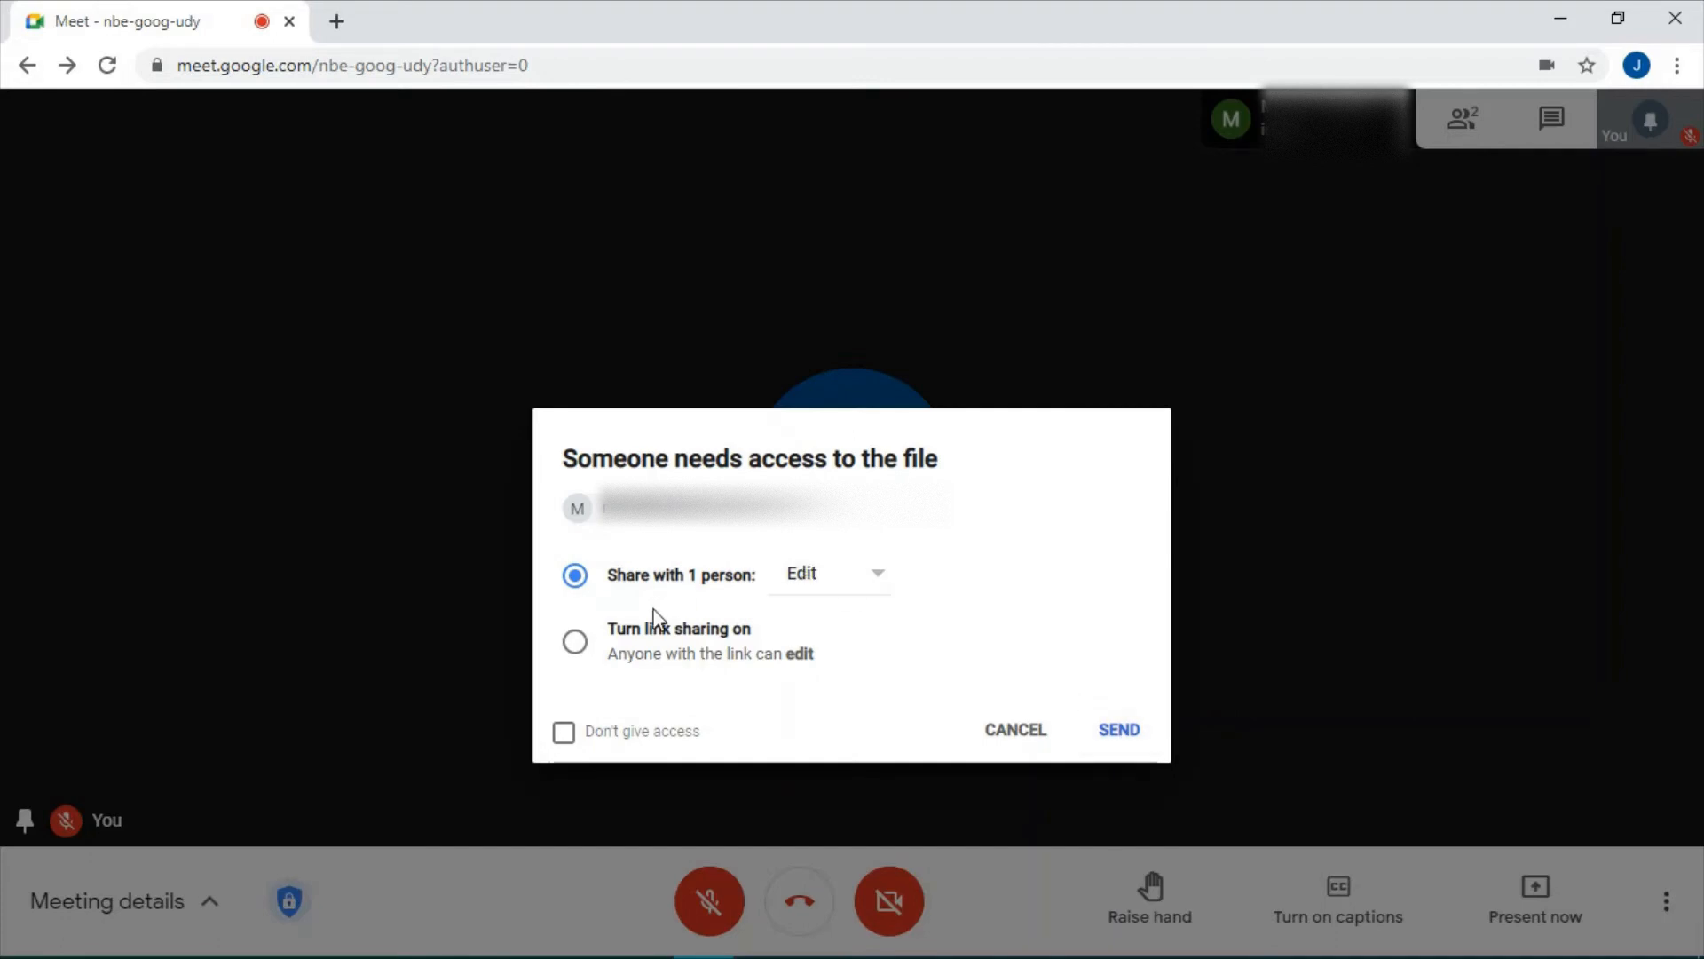
- Turn on link sharing so anyone with the link can edit the jam, and send the access
click(574, 642)
click(1117, 729)
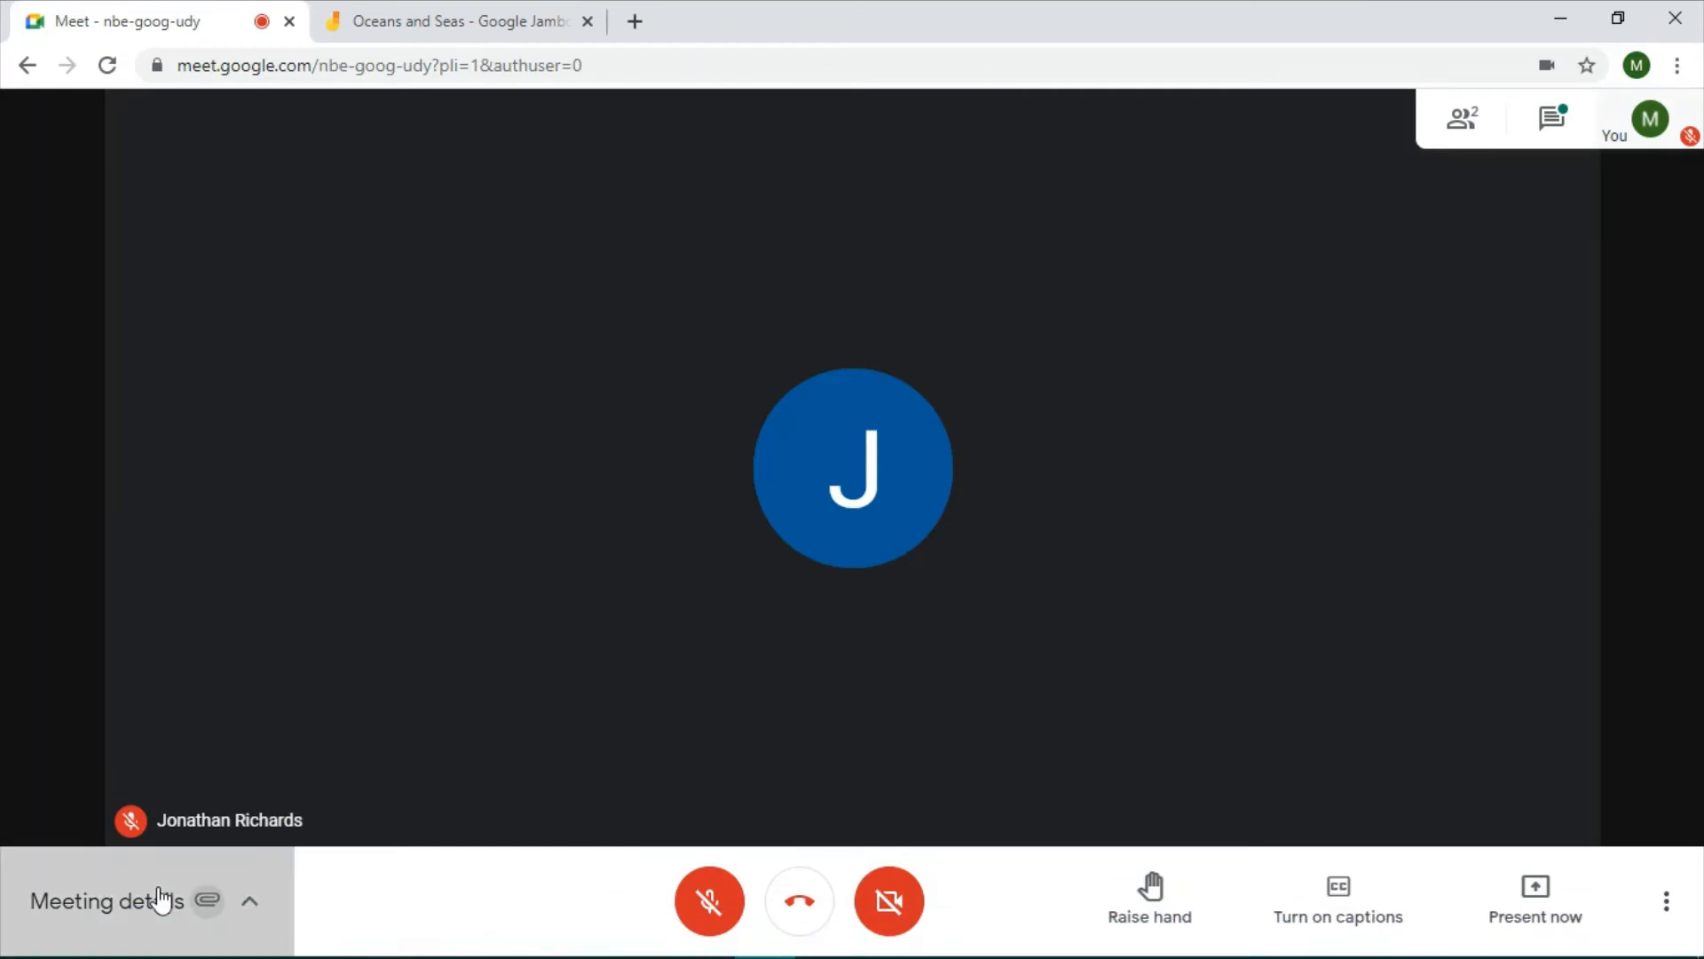
- In the other participant's Meet session, open the shared "Oceans" jam from the meeting's attachments
click(160, 899)
click(482, 598)
click(152, 672)
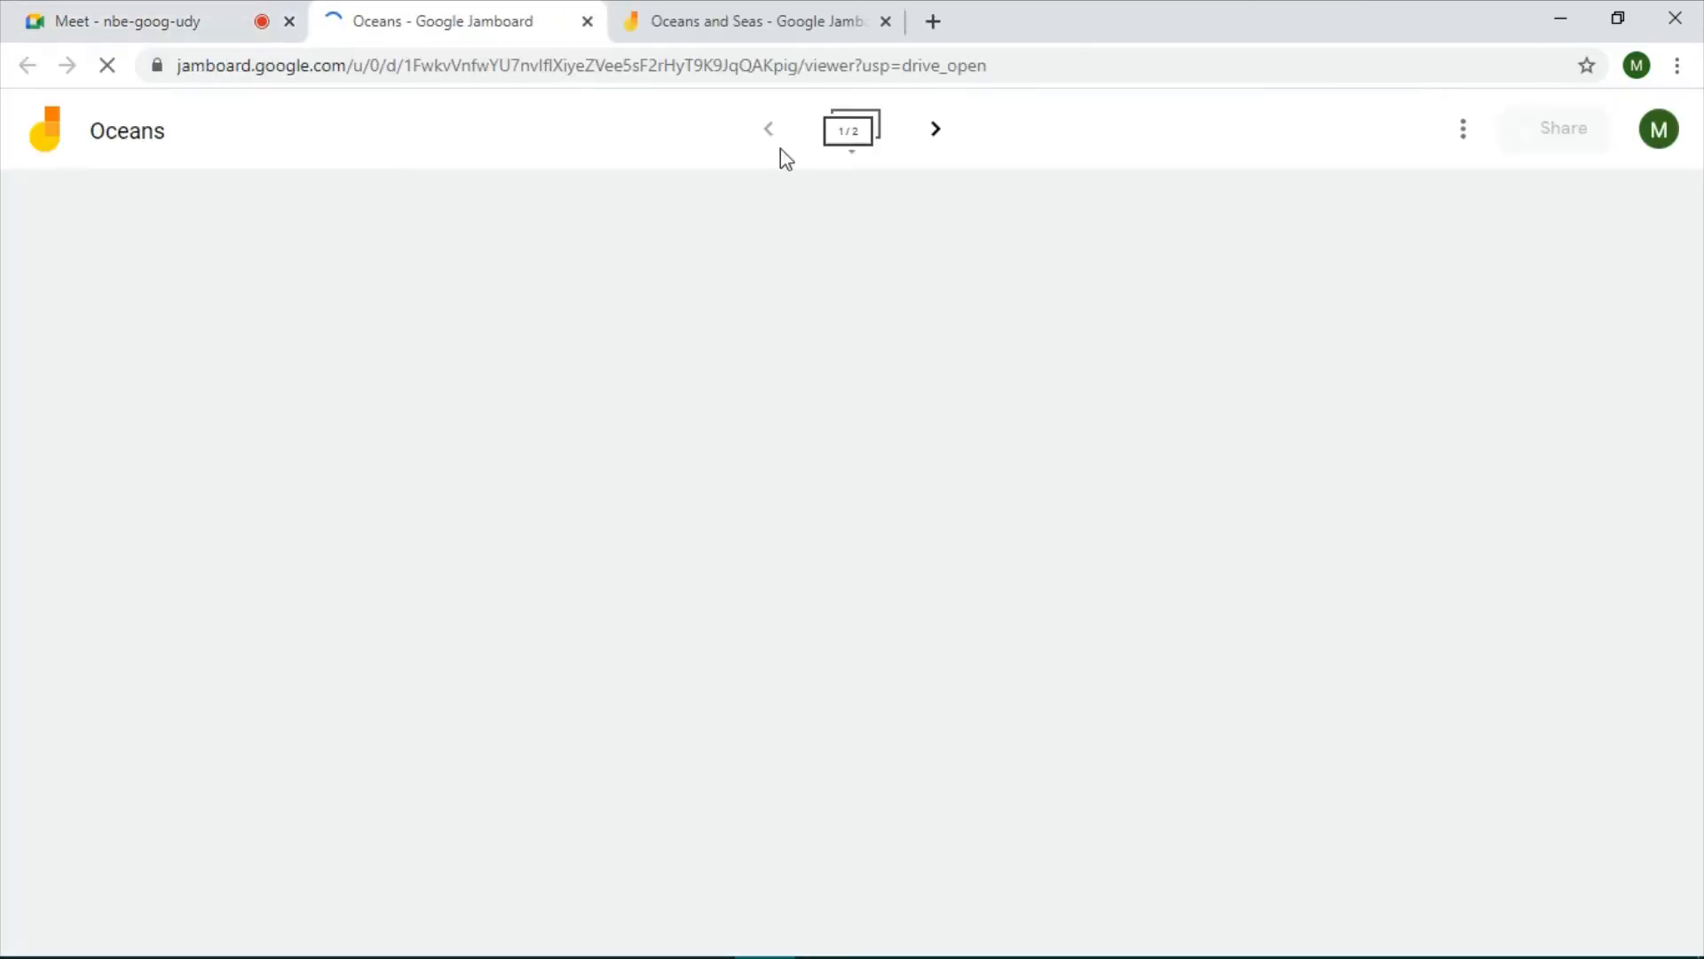
- Close the participant's "Oceans and Seas" tab and maximize the host's "Oceans" jam window
click(885, 22)
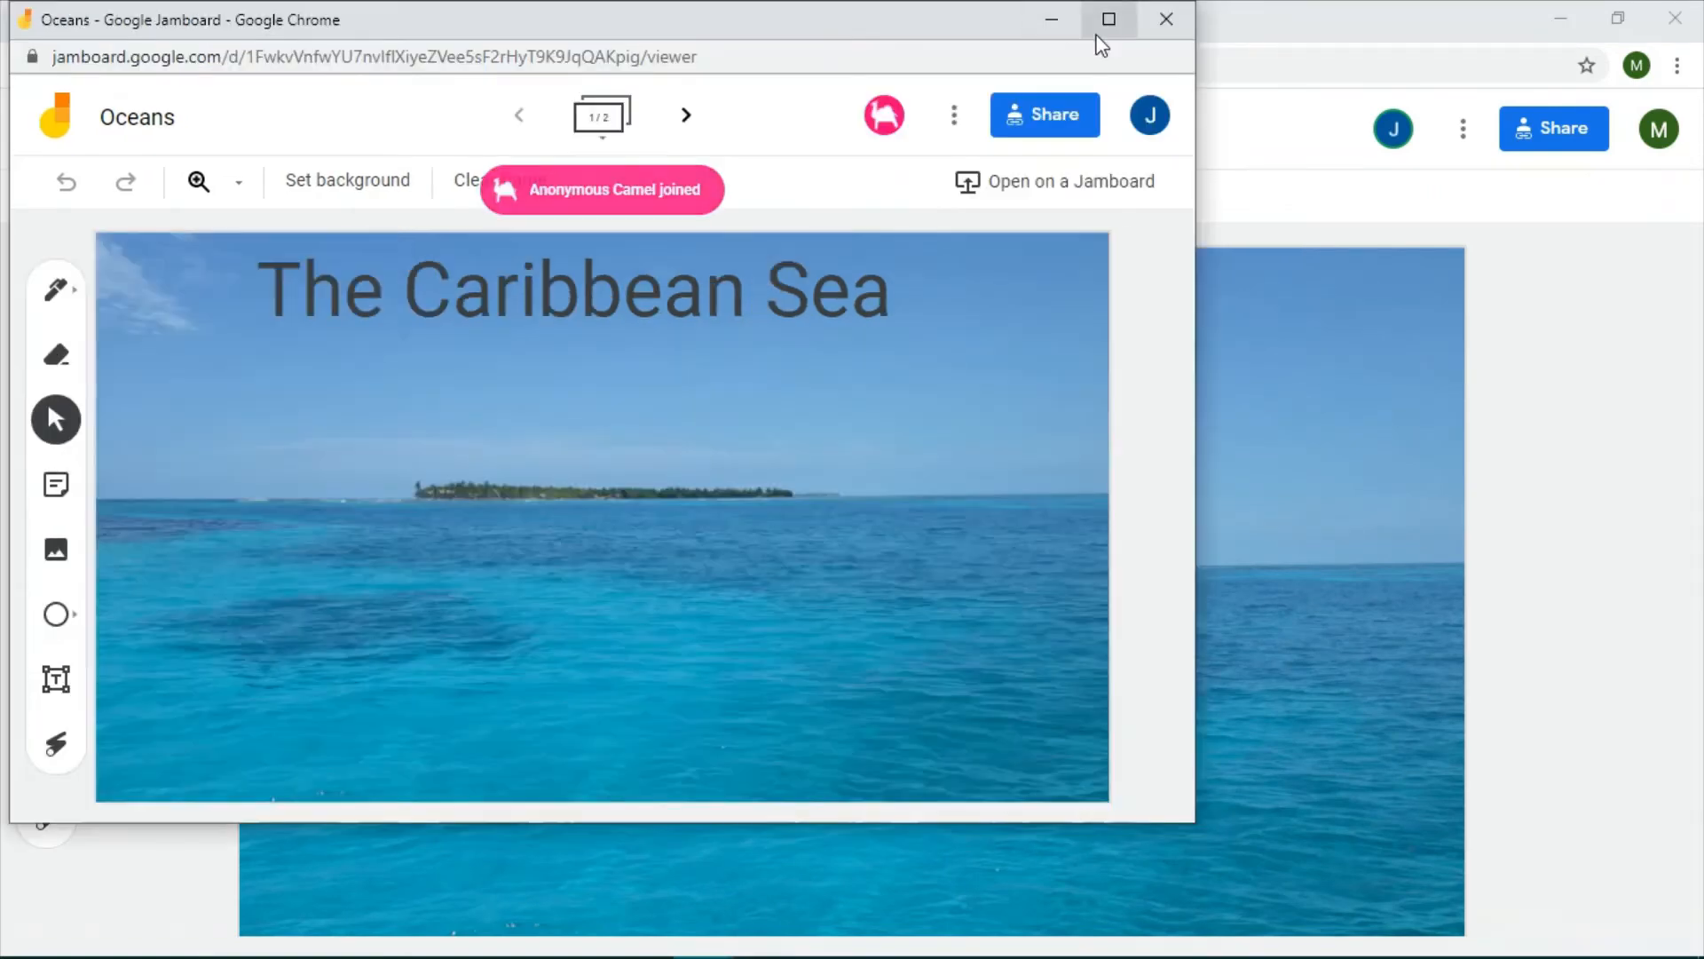
click(1107, 19)
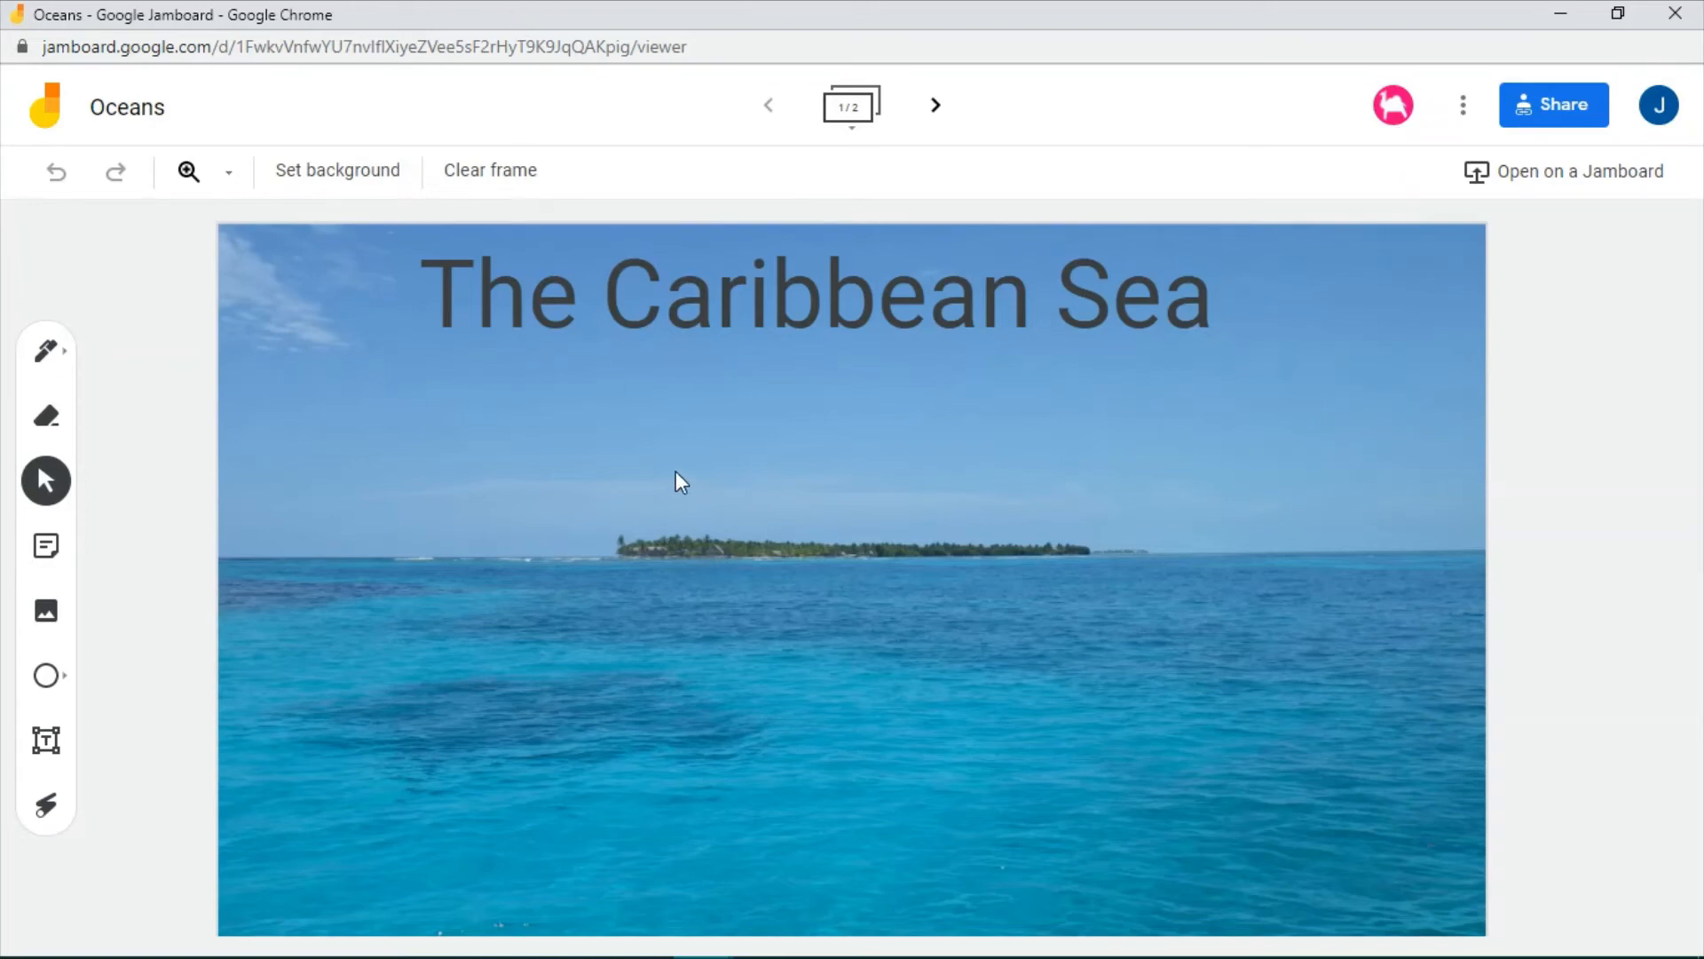
- Add a blank third frame to the host's "Oceans" jam and bring up that frame in the participant's window
click(937, 105)
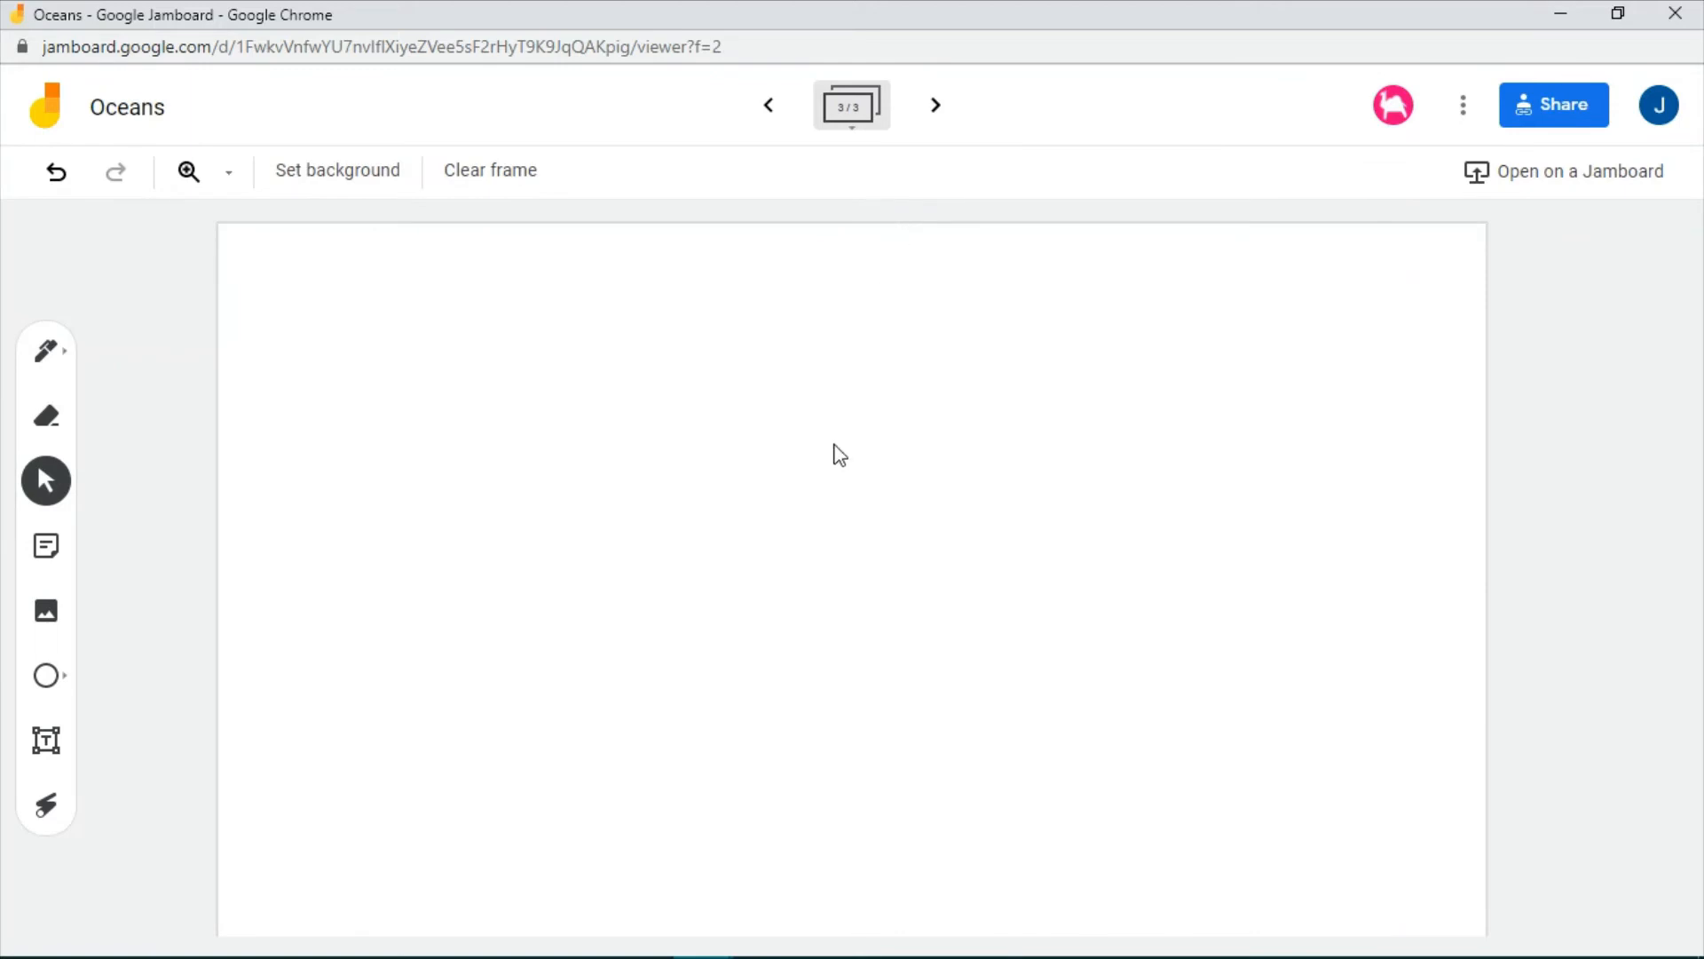
click(1559, 14)
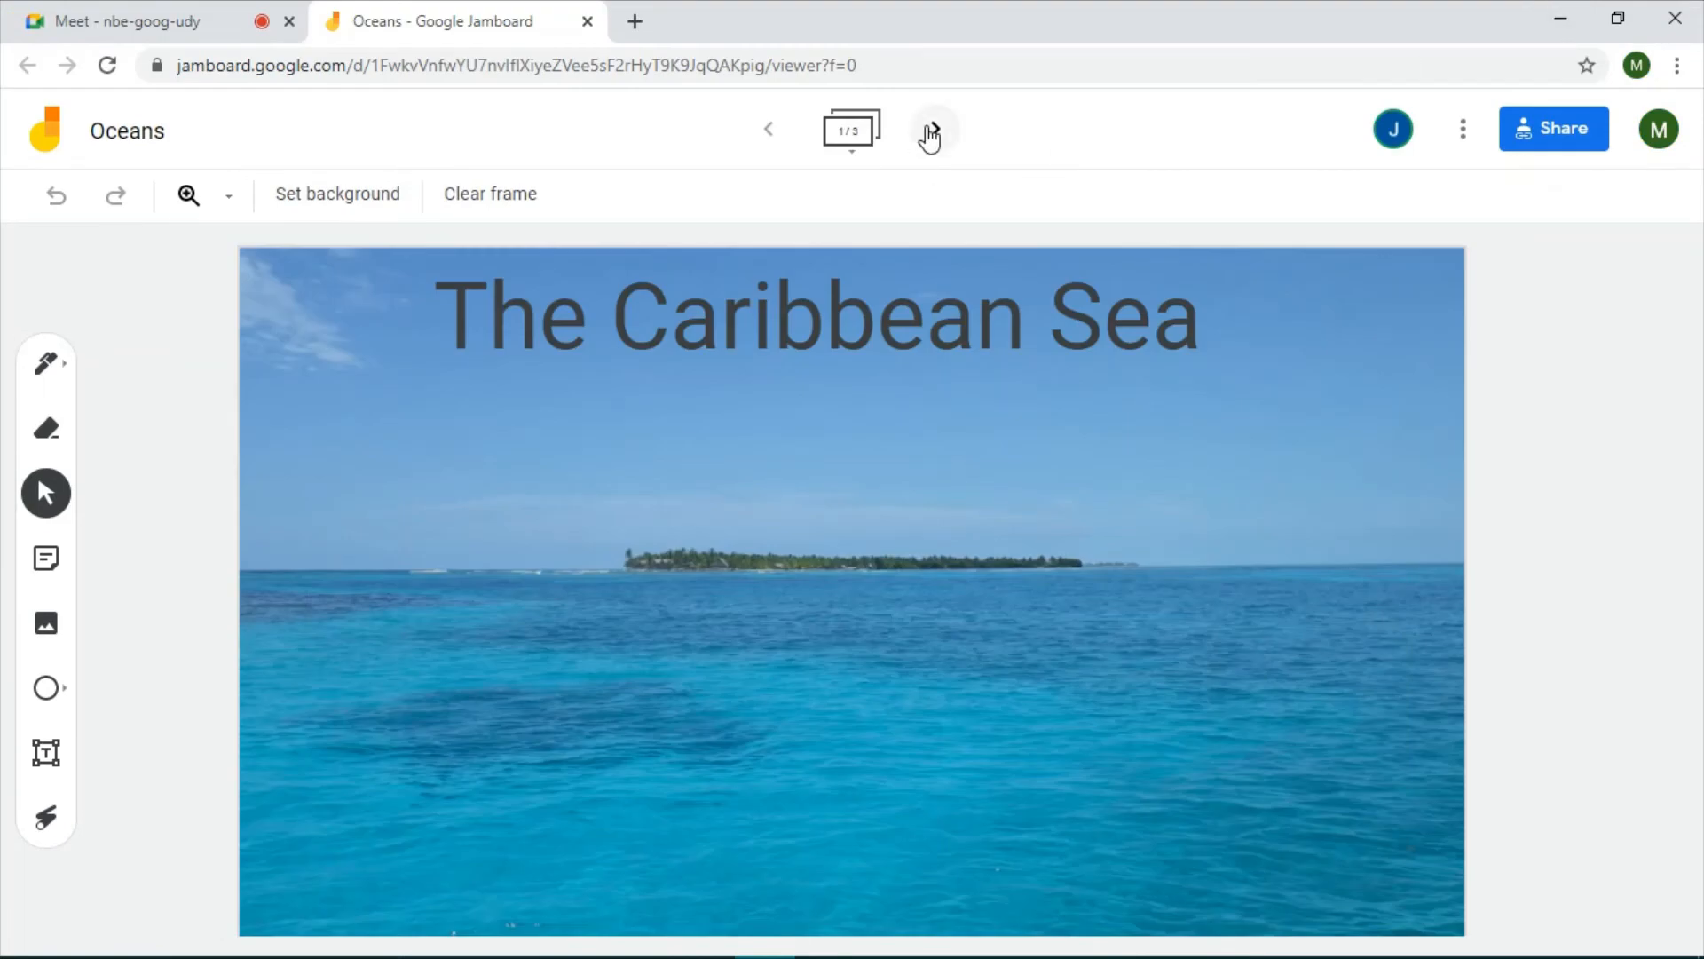
click(874, 140)
click(1257, 281)
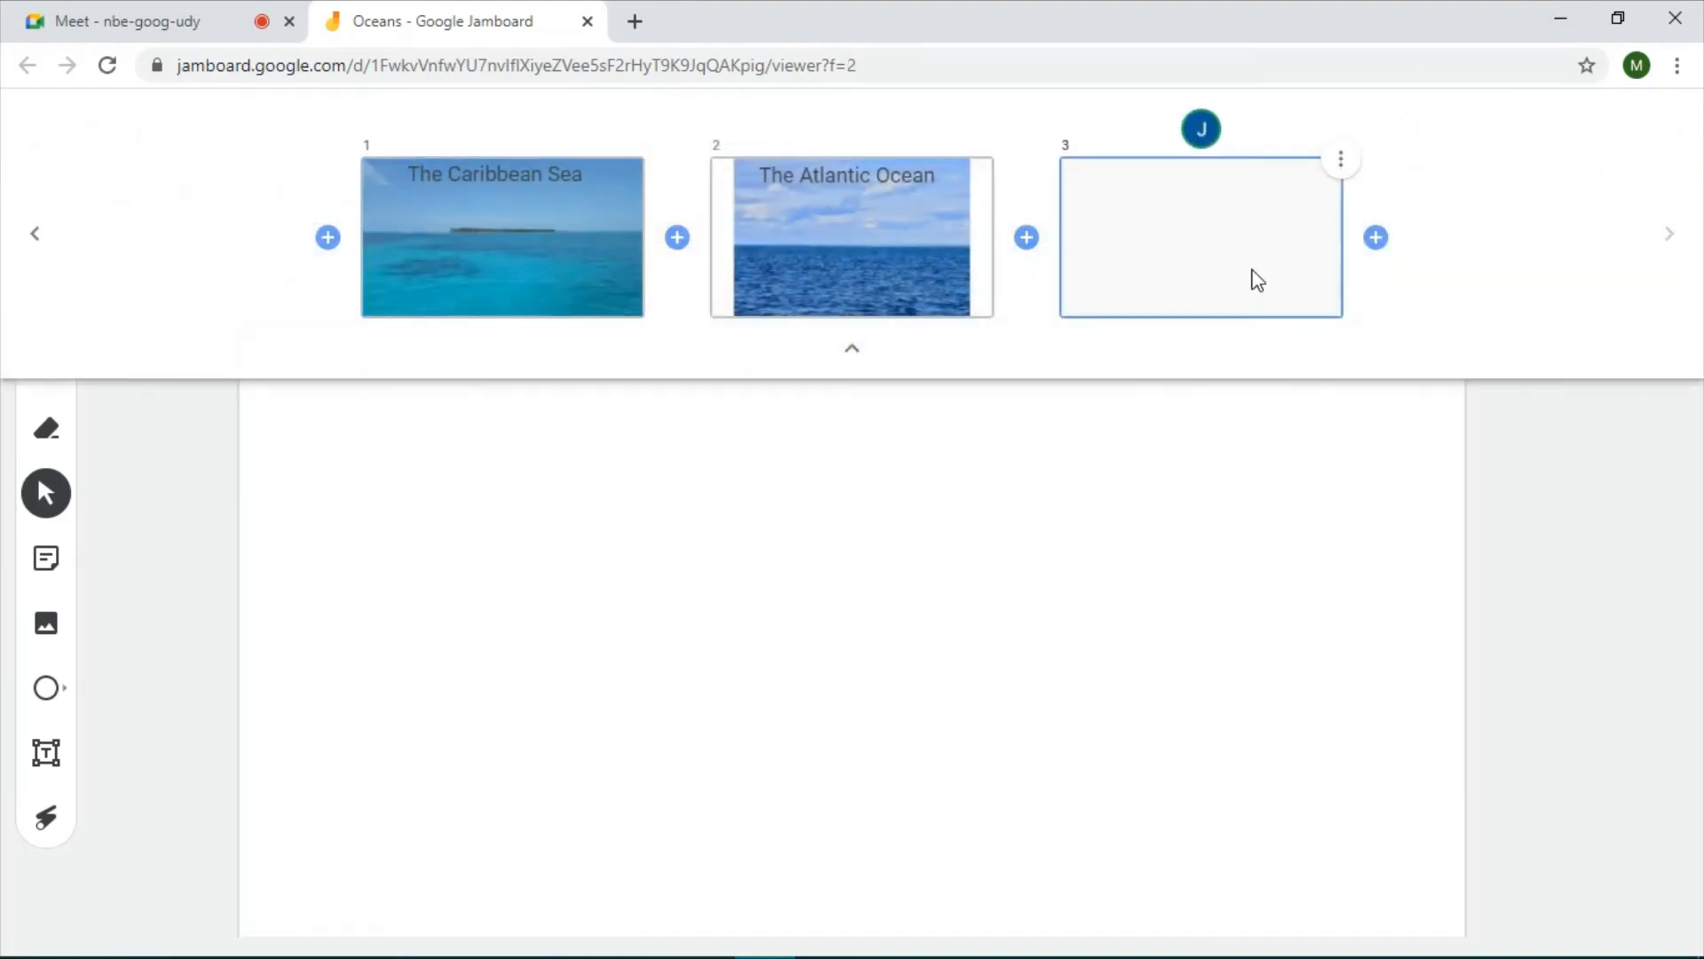
click(635, 657)
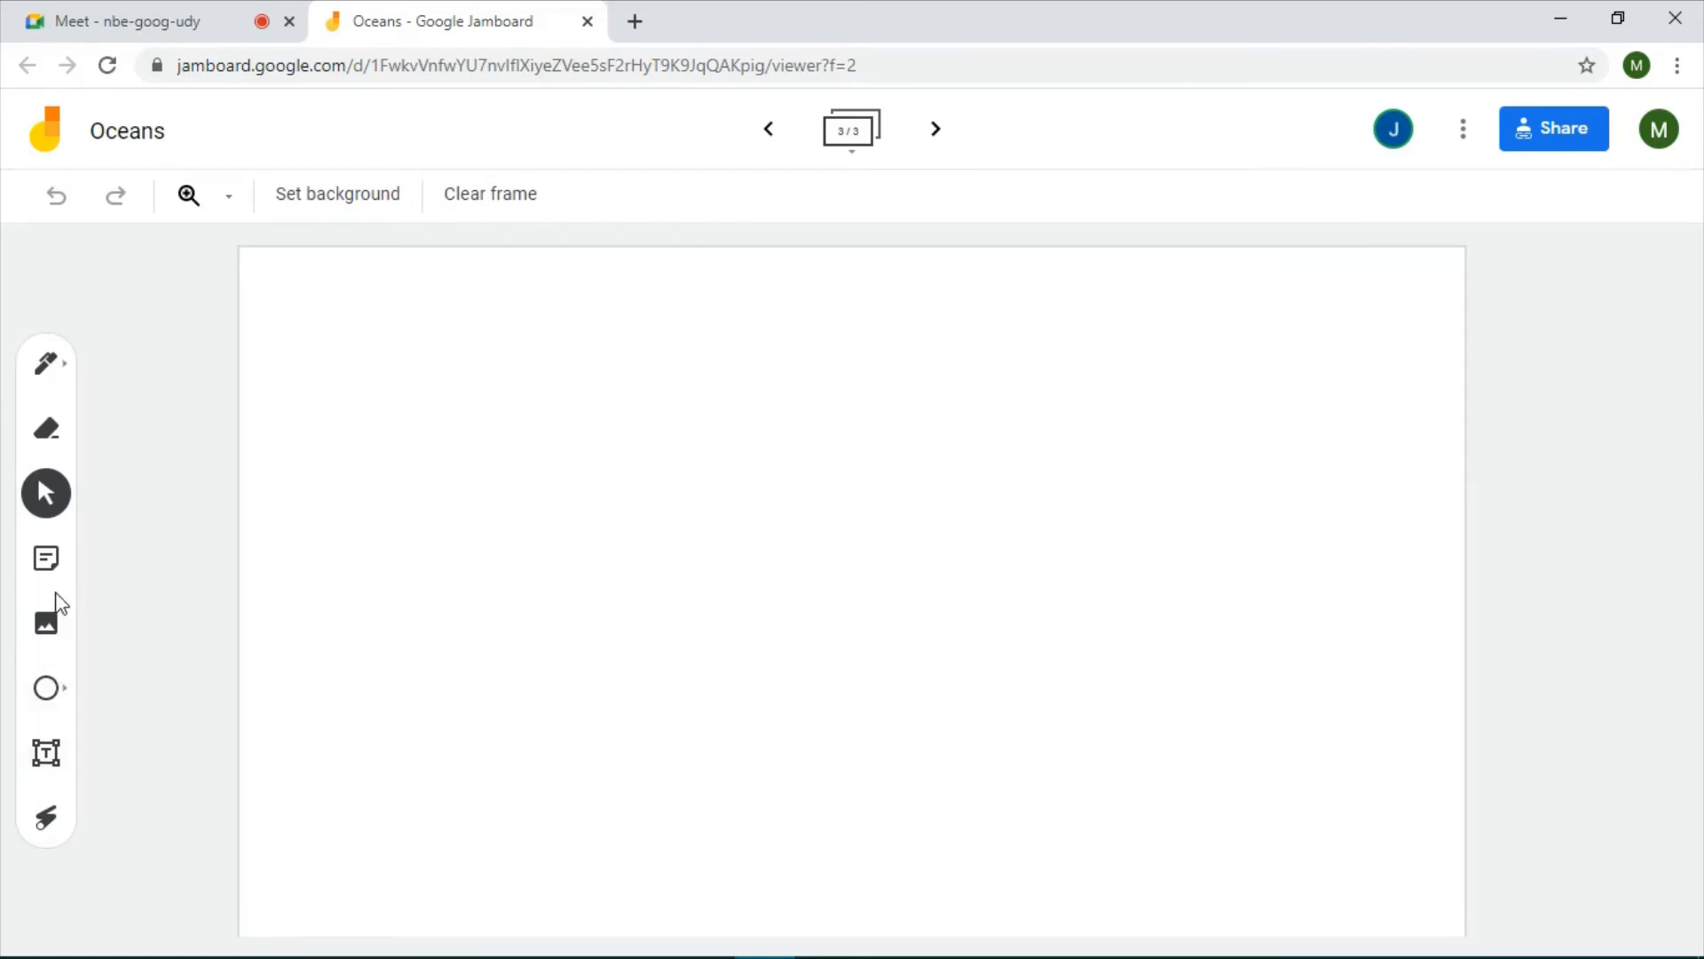
- Start adding an image to the blank third frame and search Google Images for "marine life"
click(47, 626)
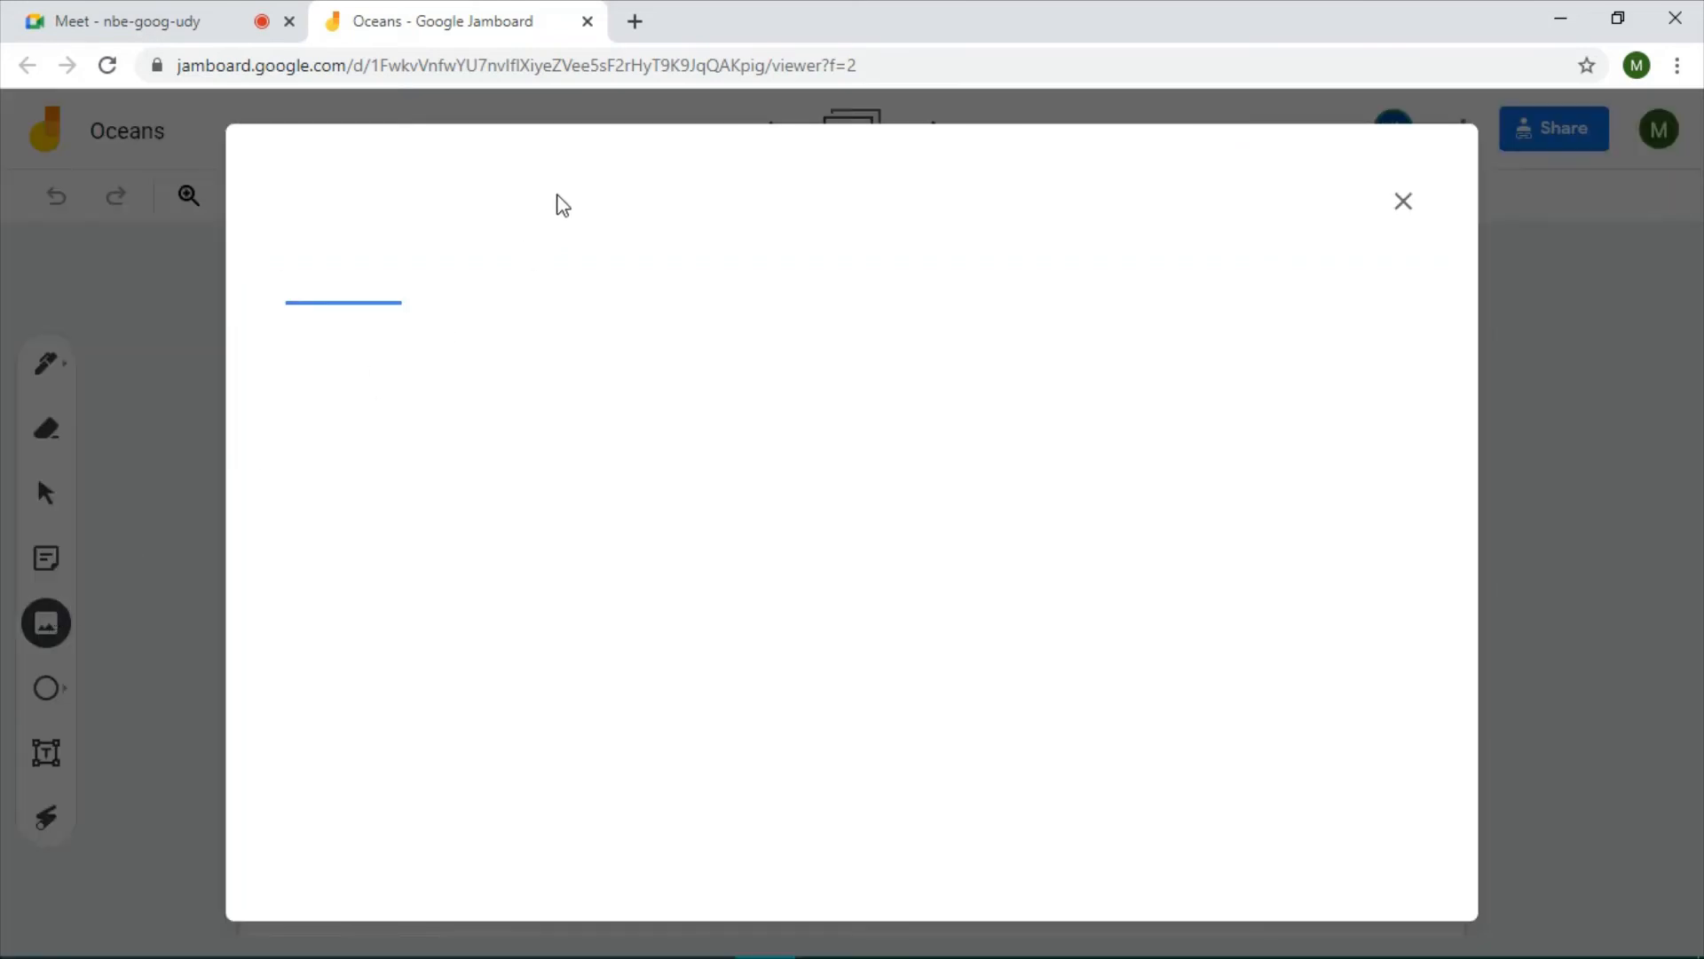
click(677, 279)
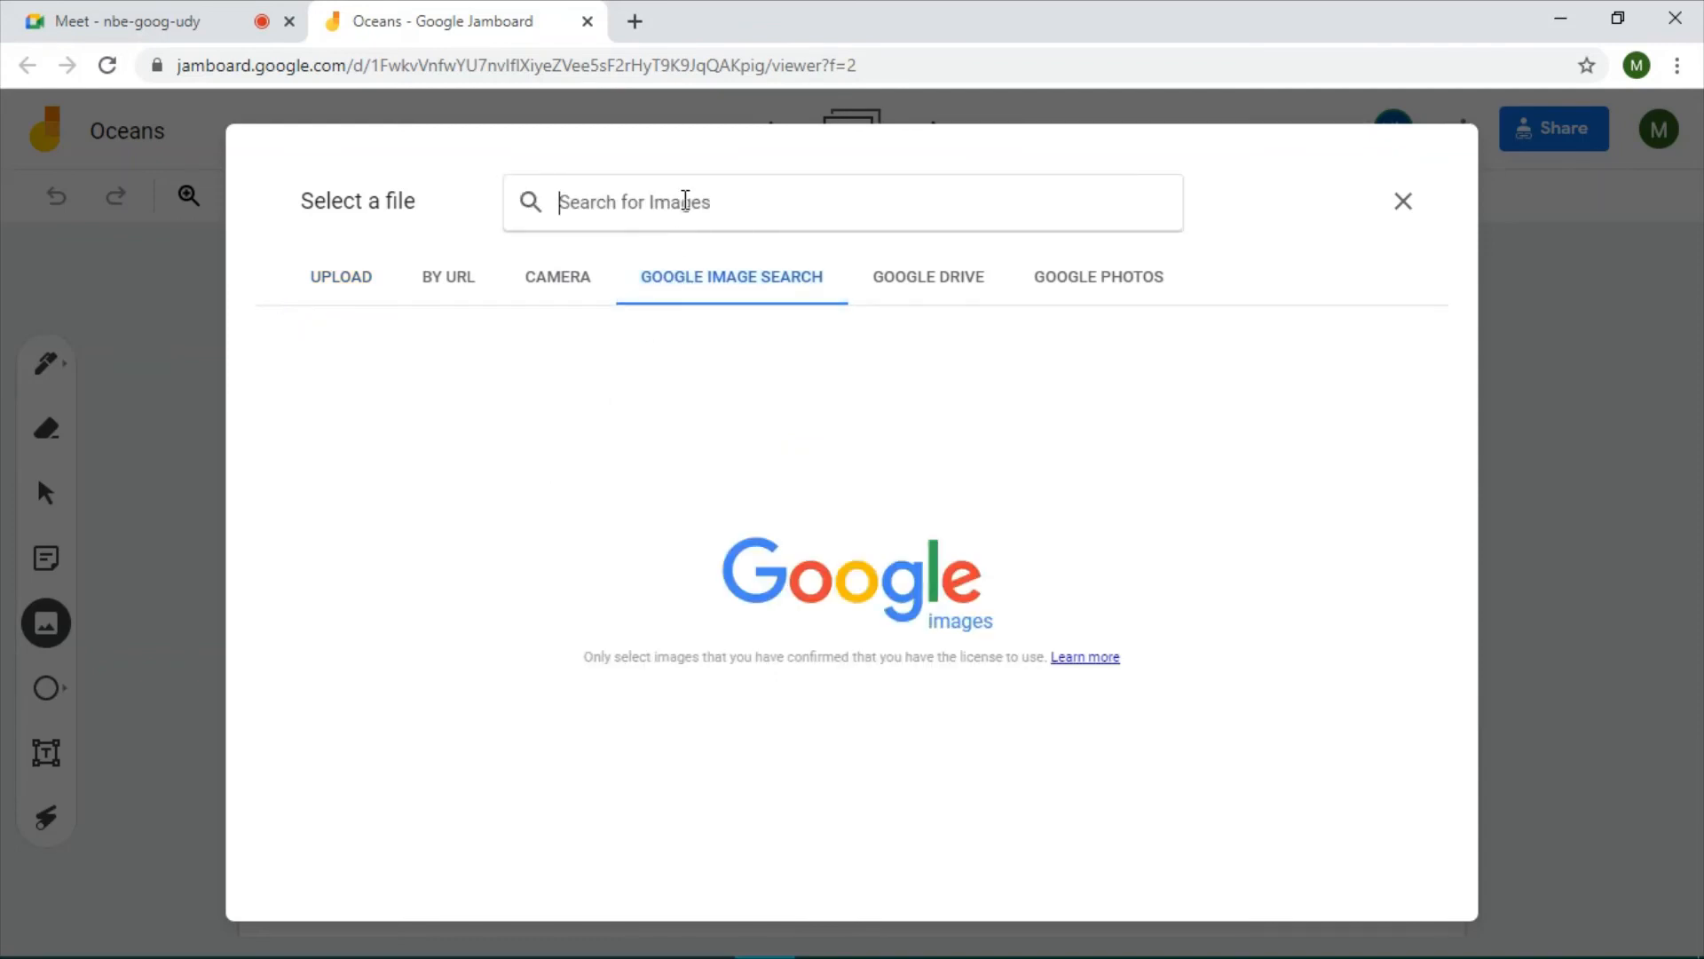
text(marin)
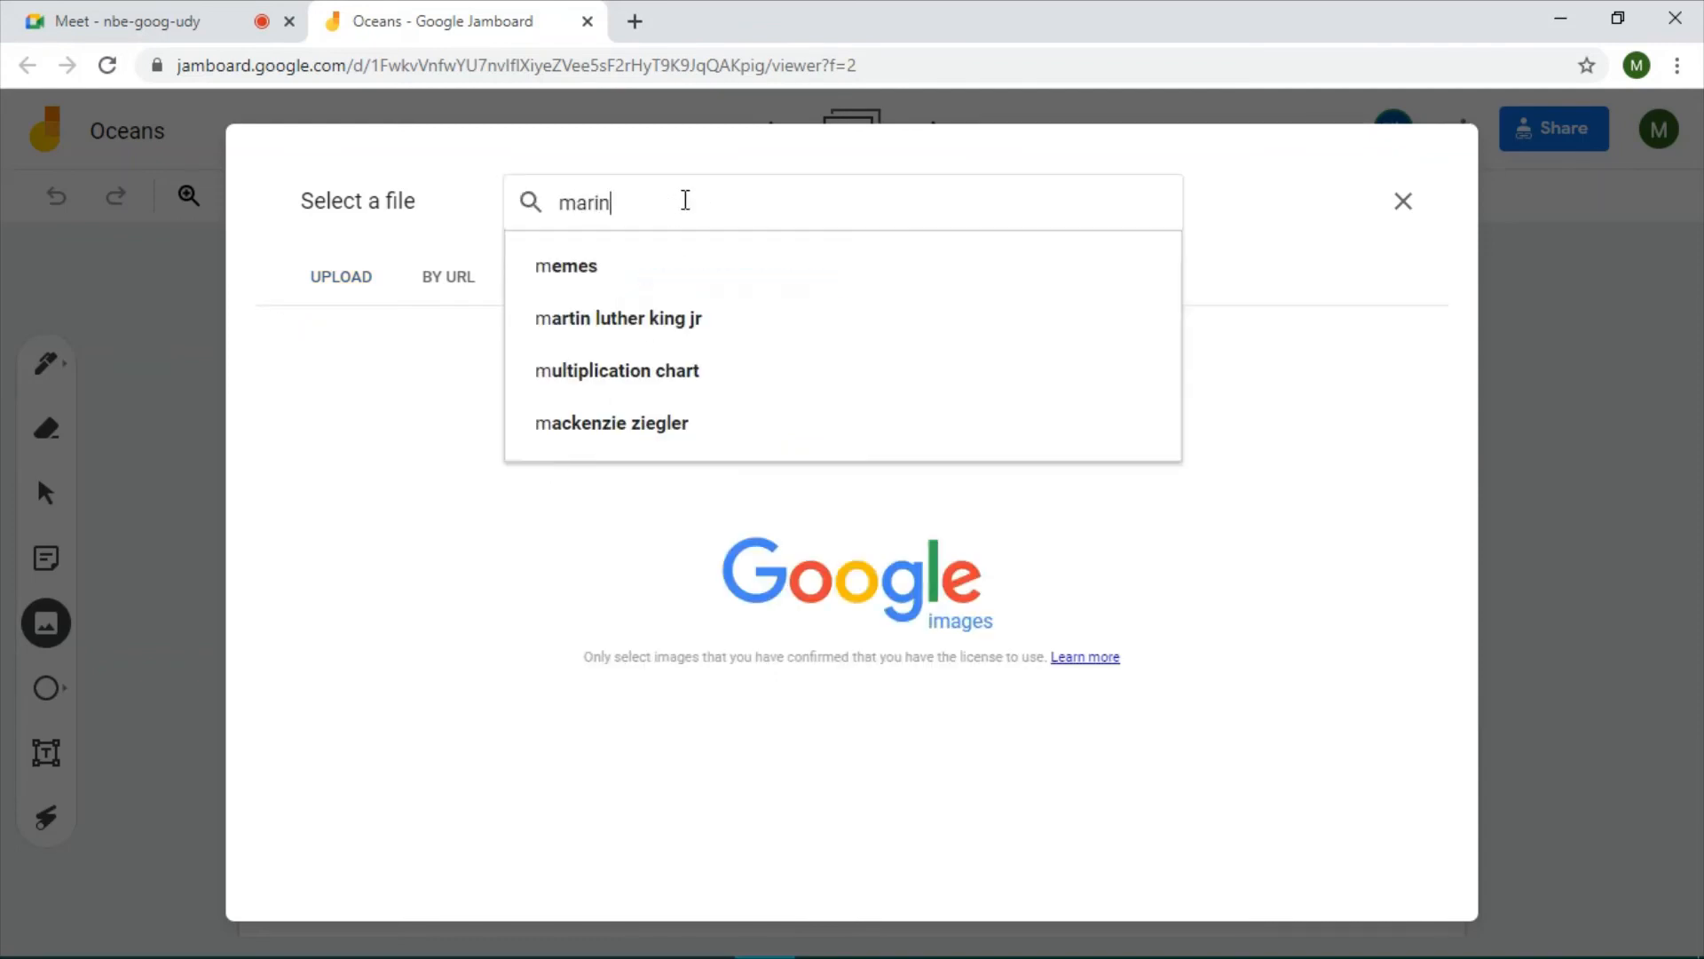
text(e l)
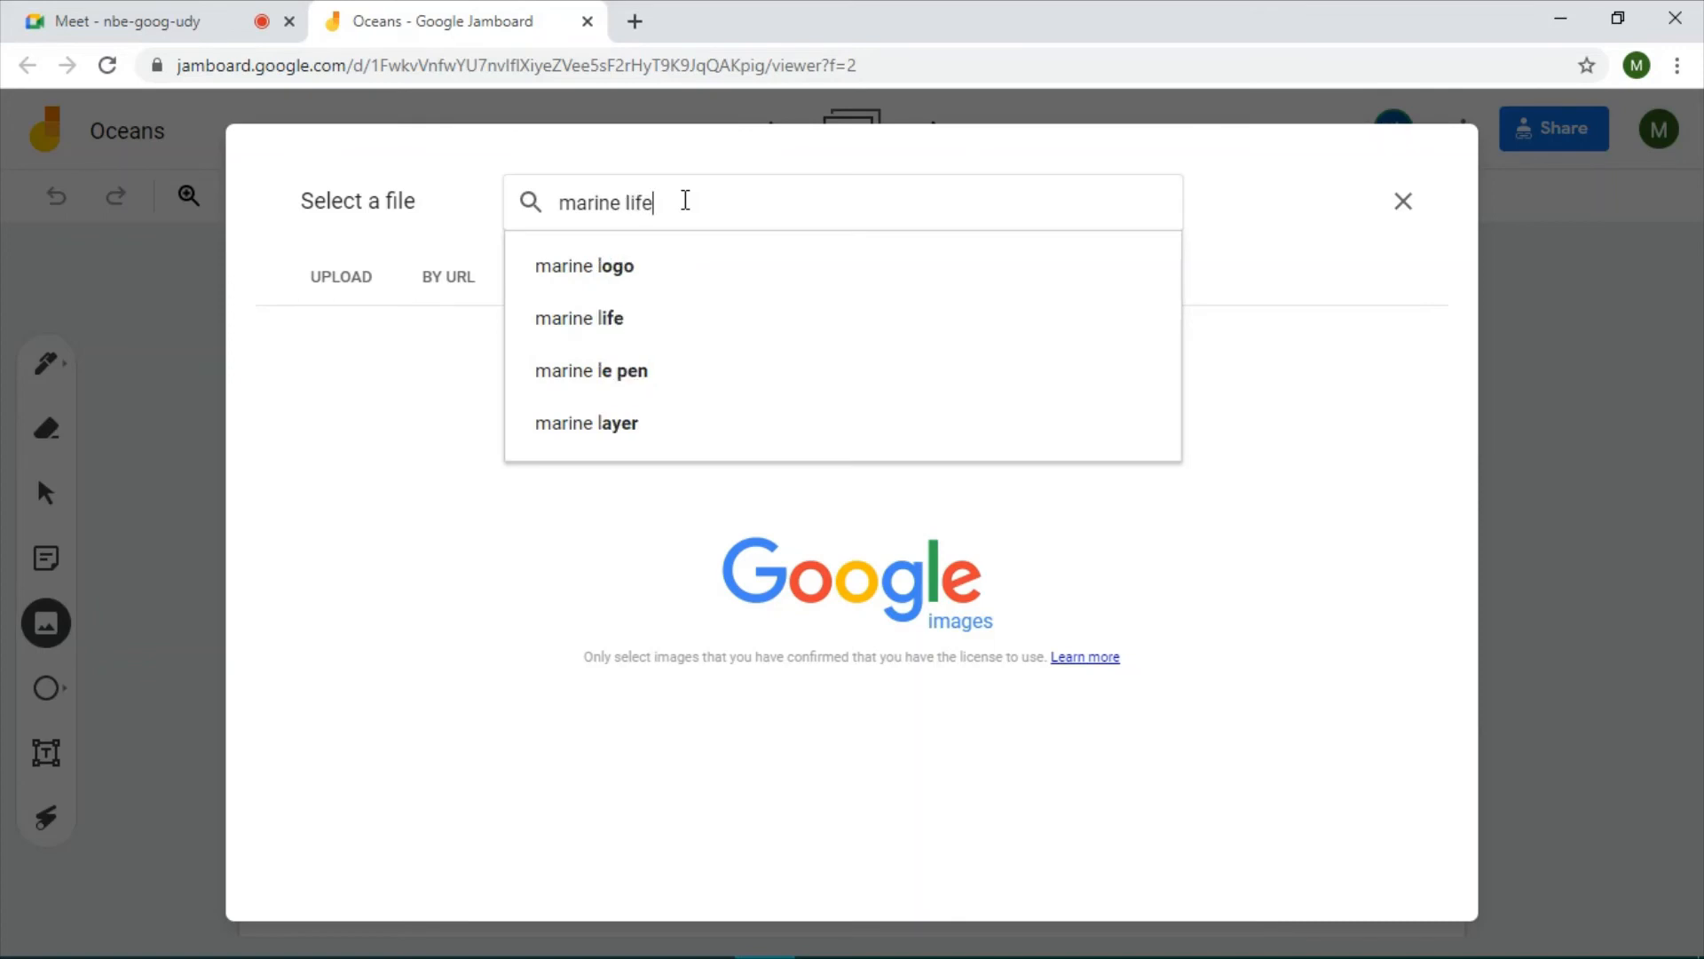
text(ife)
key(Return)
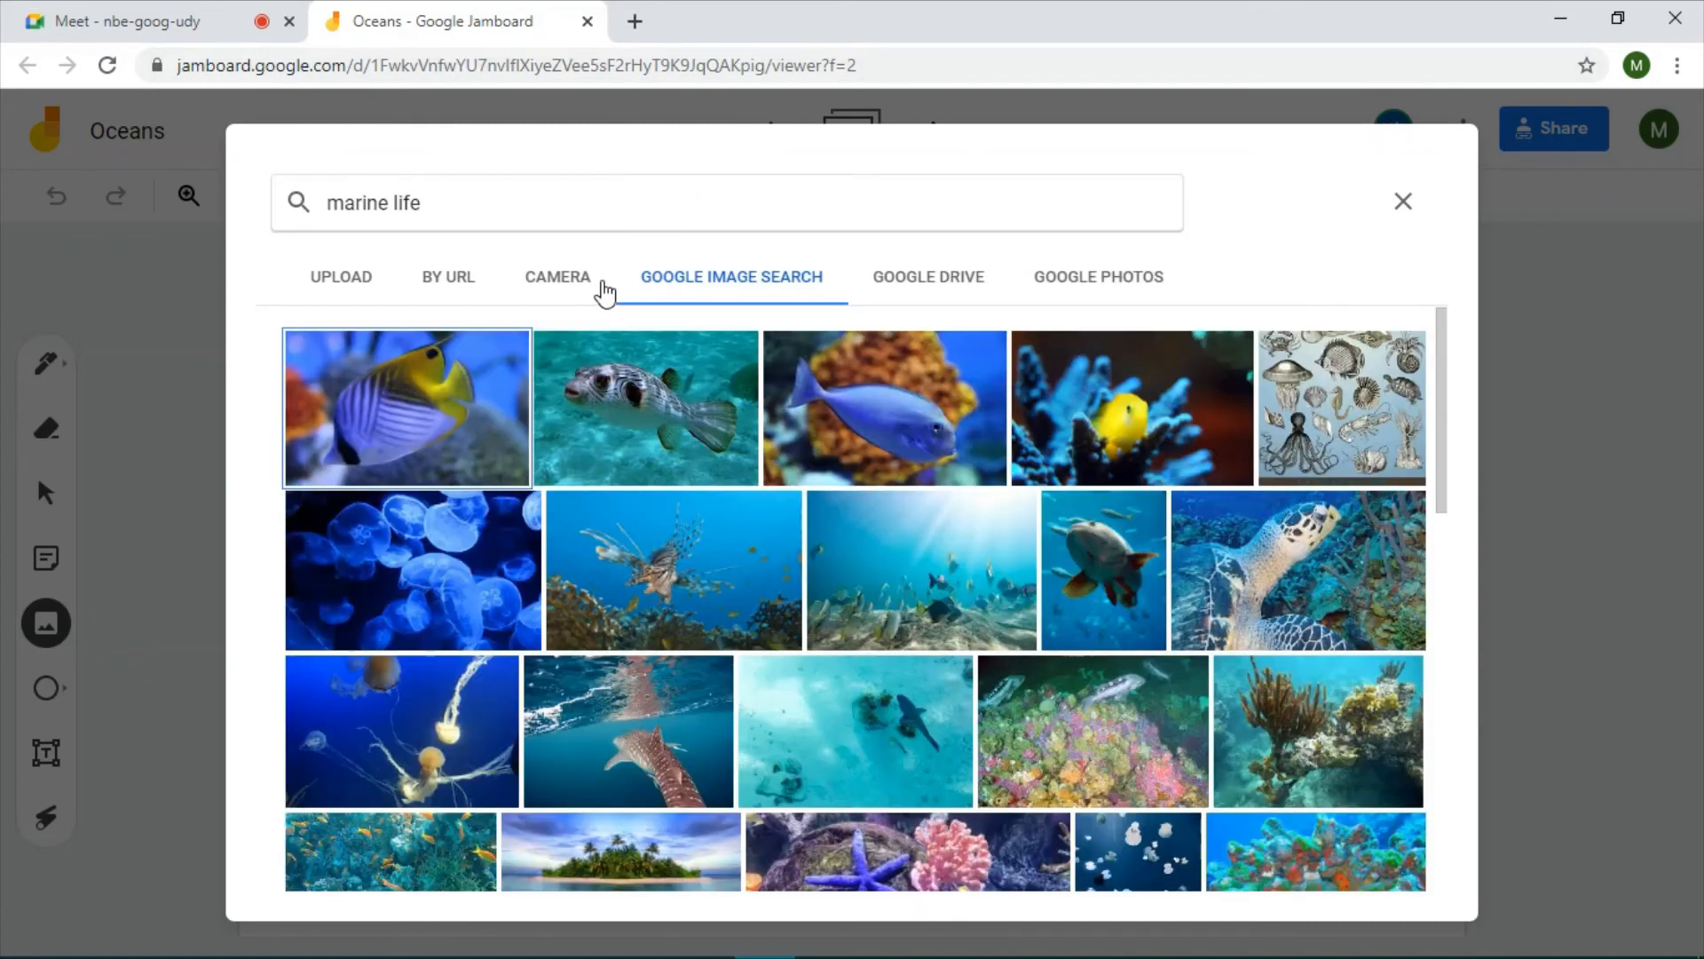
- Insert the picture of the blue fish with the yellow tail and place it in the frame's upper-left area
scroll(546, 643, down, 3)
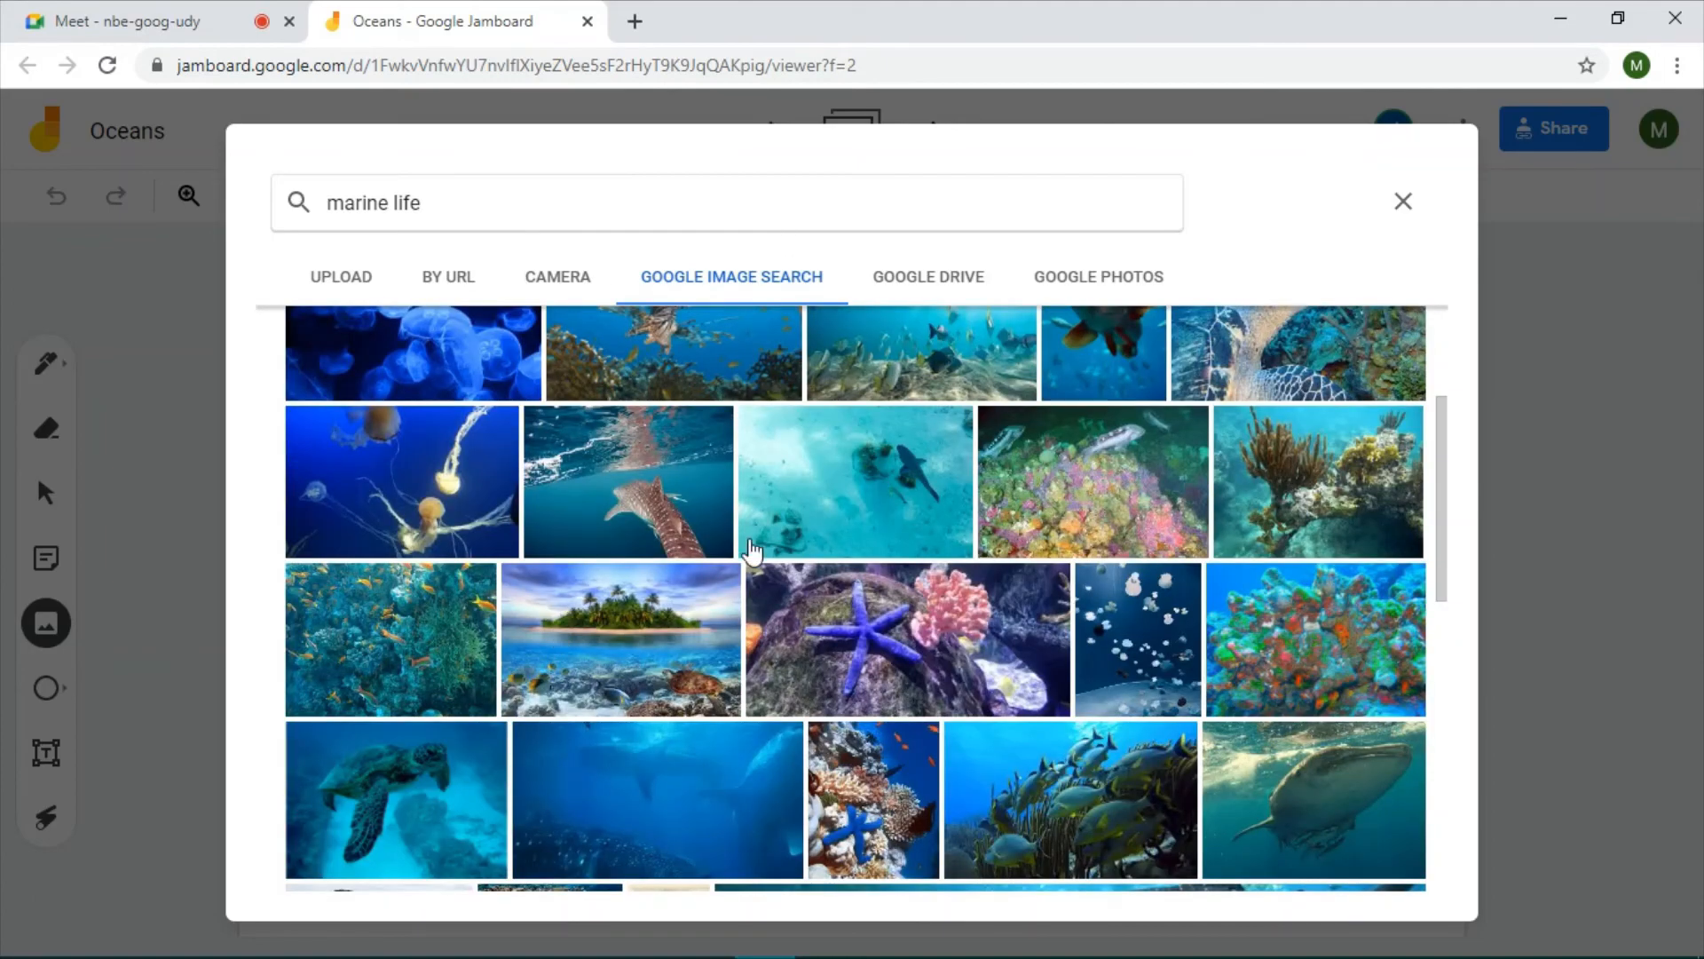
scroll(753, 552, down, 20)
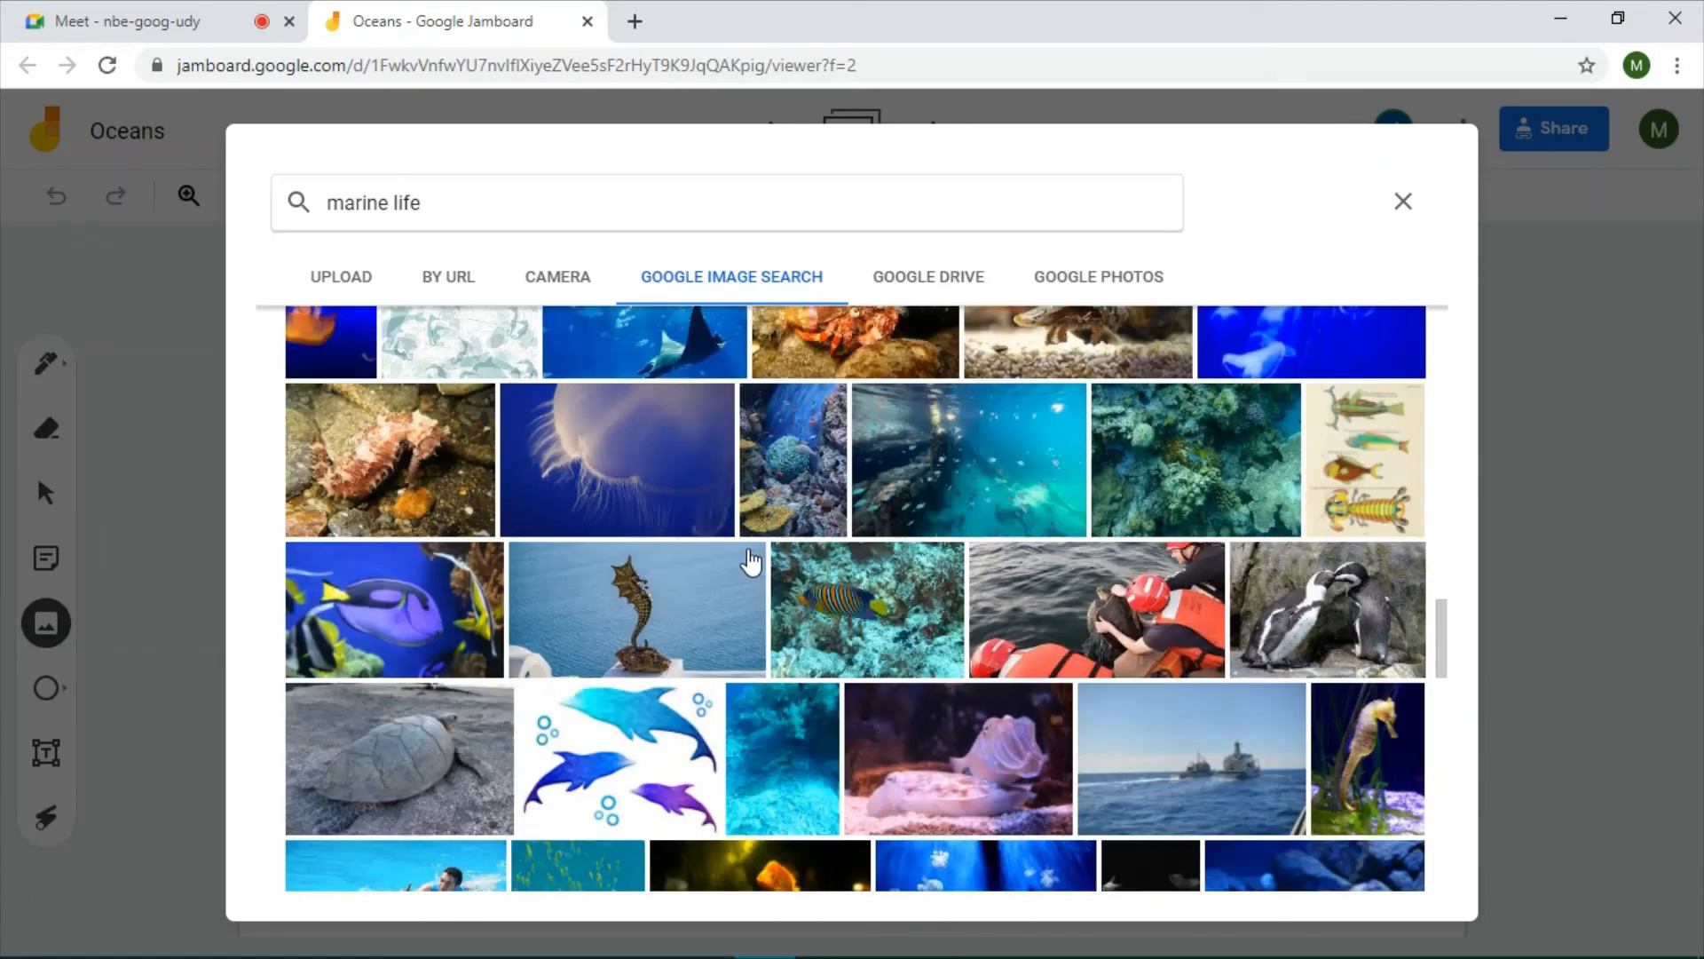
click(404, 613)
click(1402, 856)
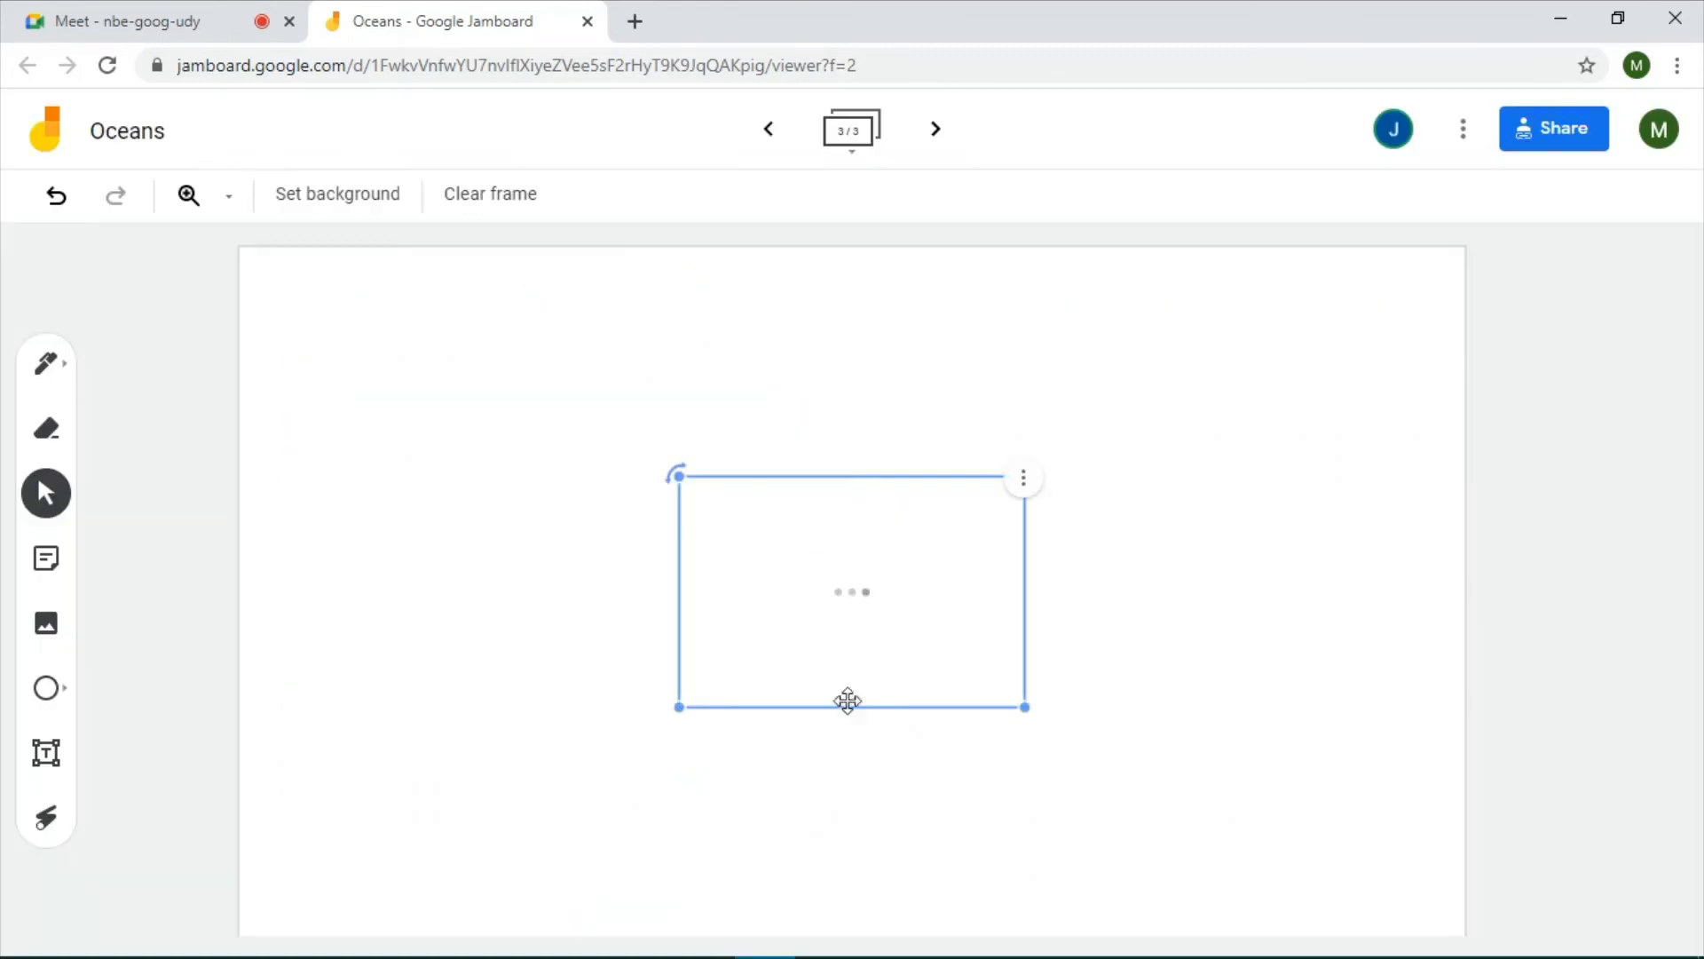
drag(846, 616, 460, 427)
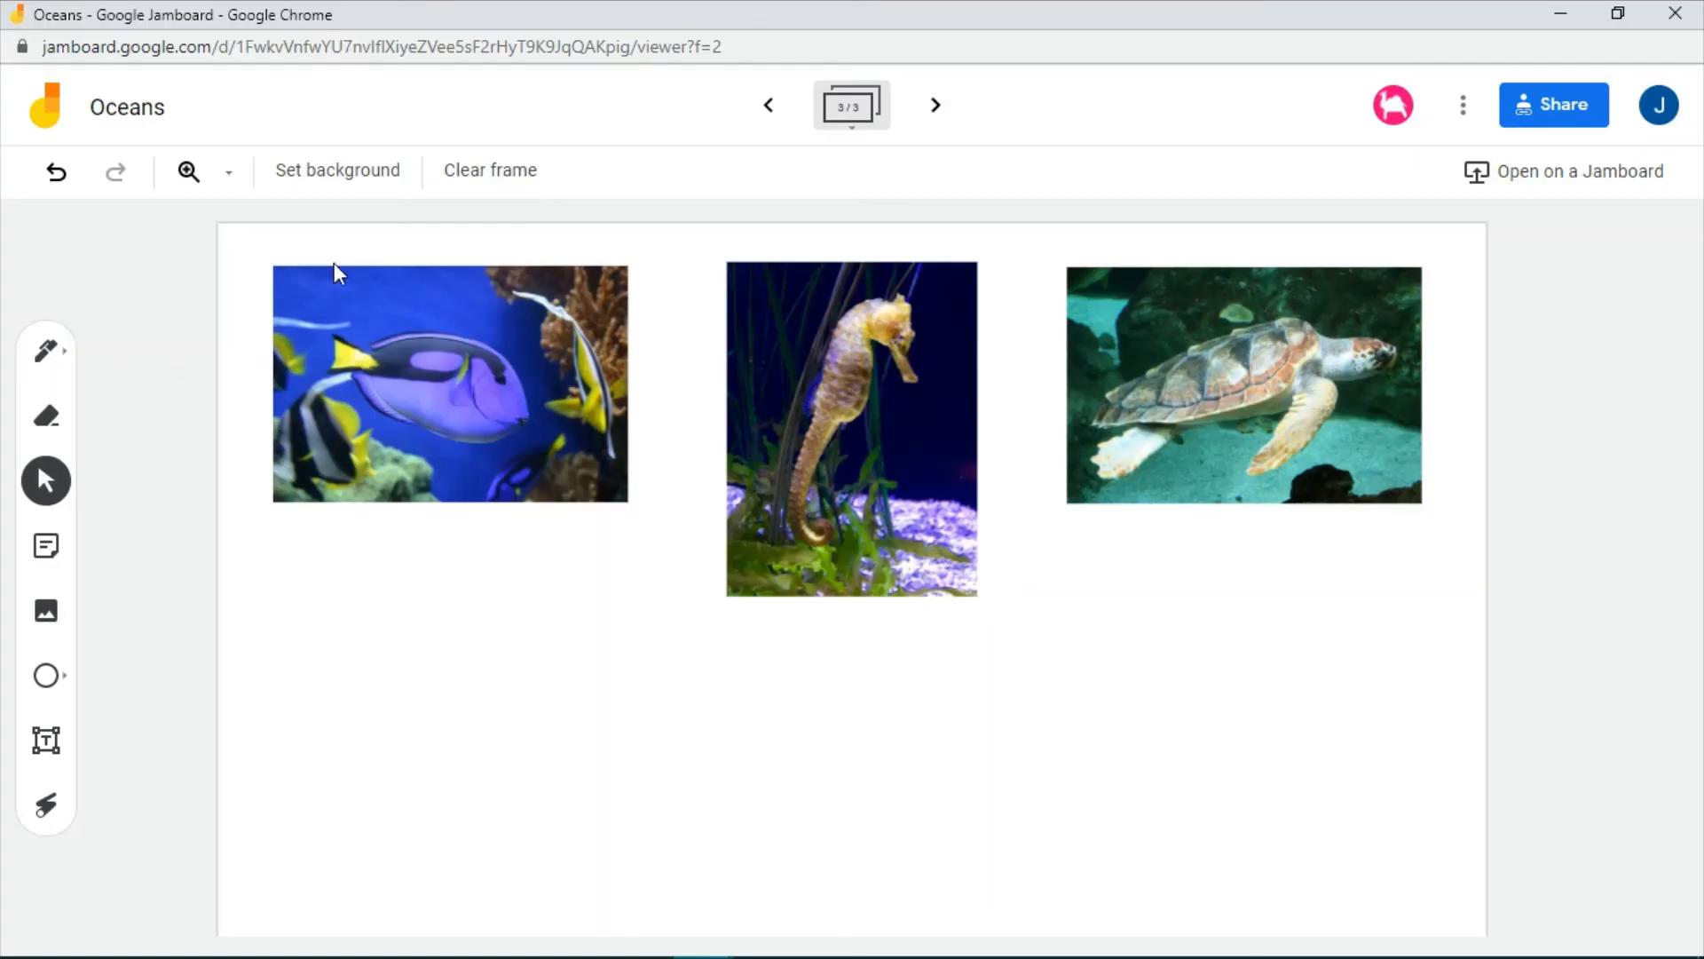
- In the host's jam, add a yellow sticky note reading "Name this fish" and place it below the blue fish picture
click(43, 547)
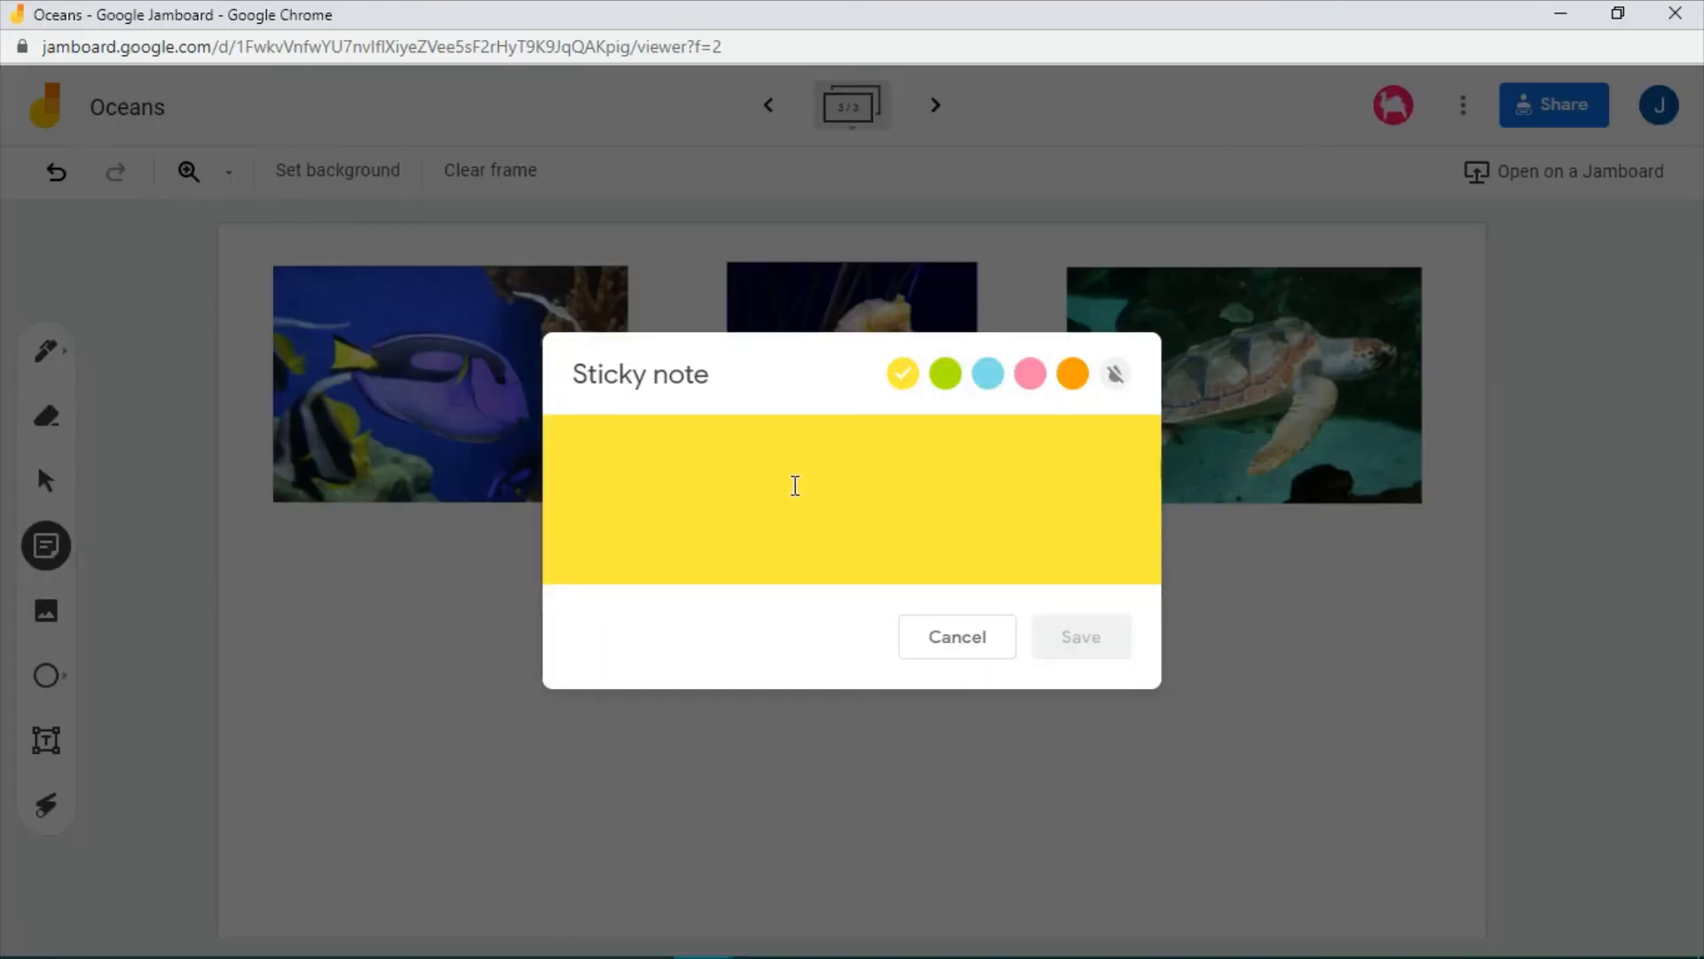
text(NAme)
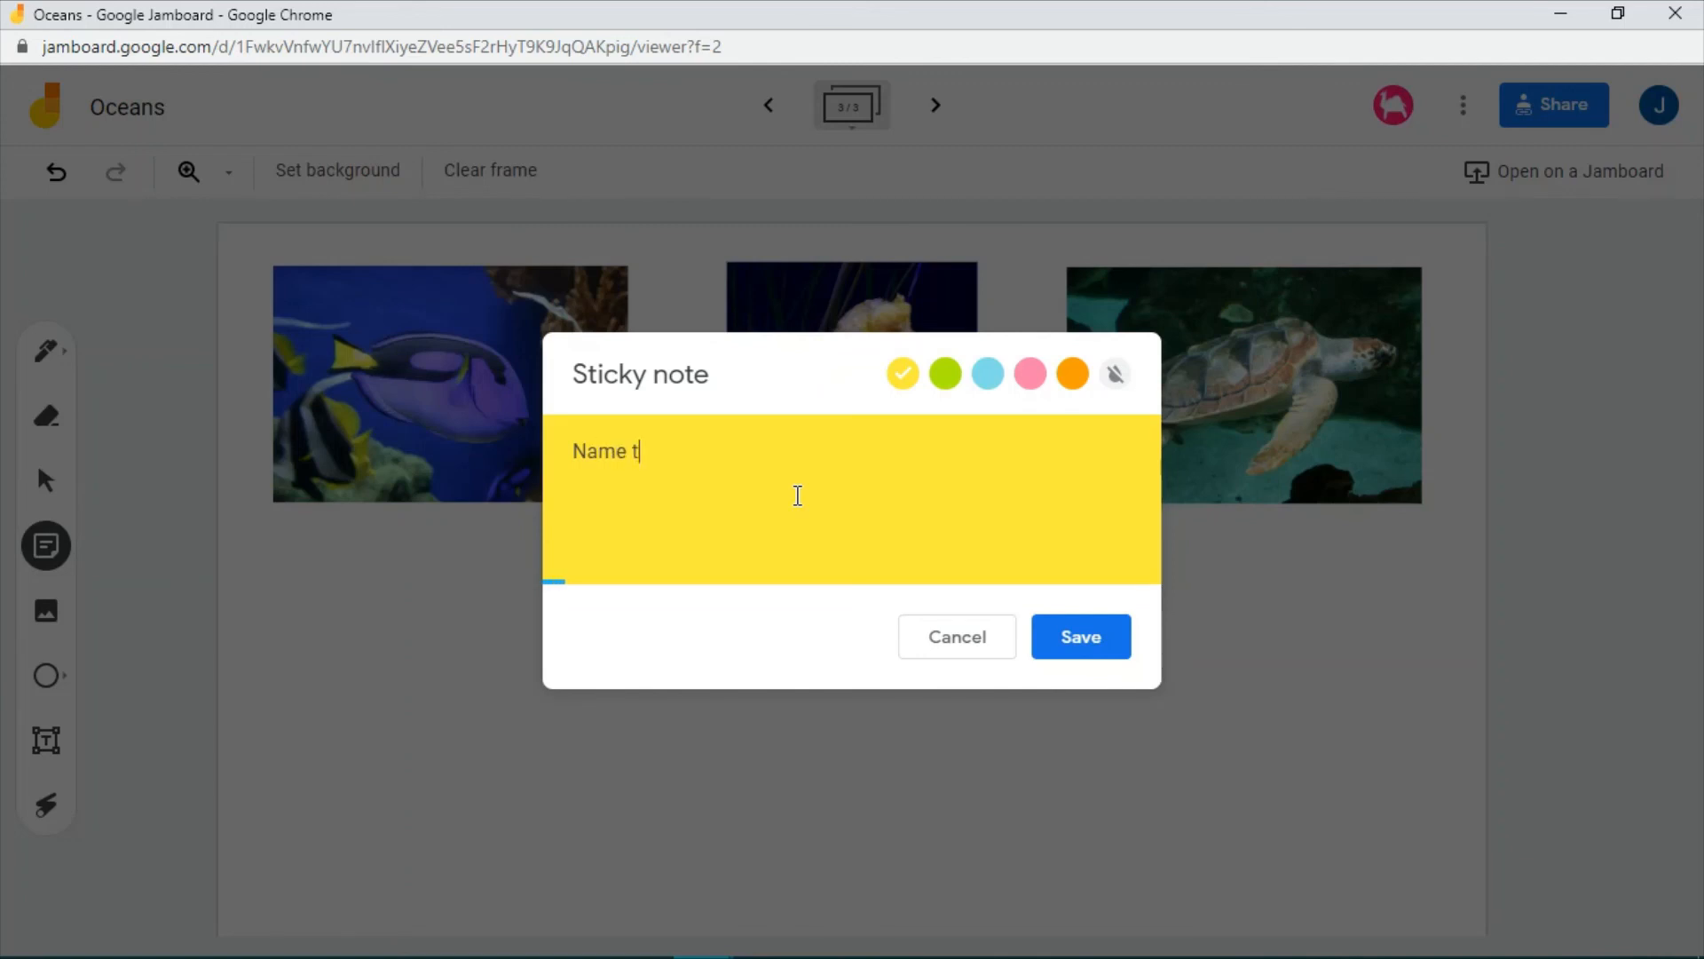
click(1035, 636)
click(957, 636)
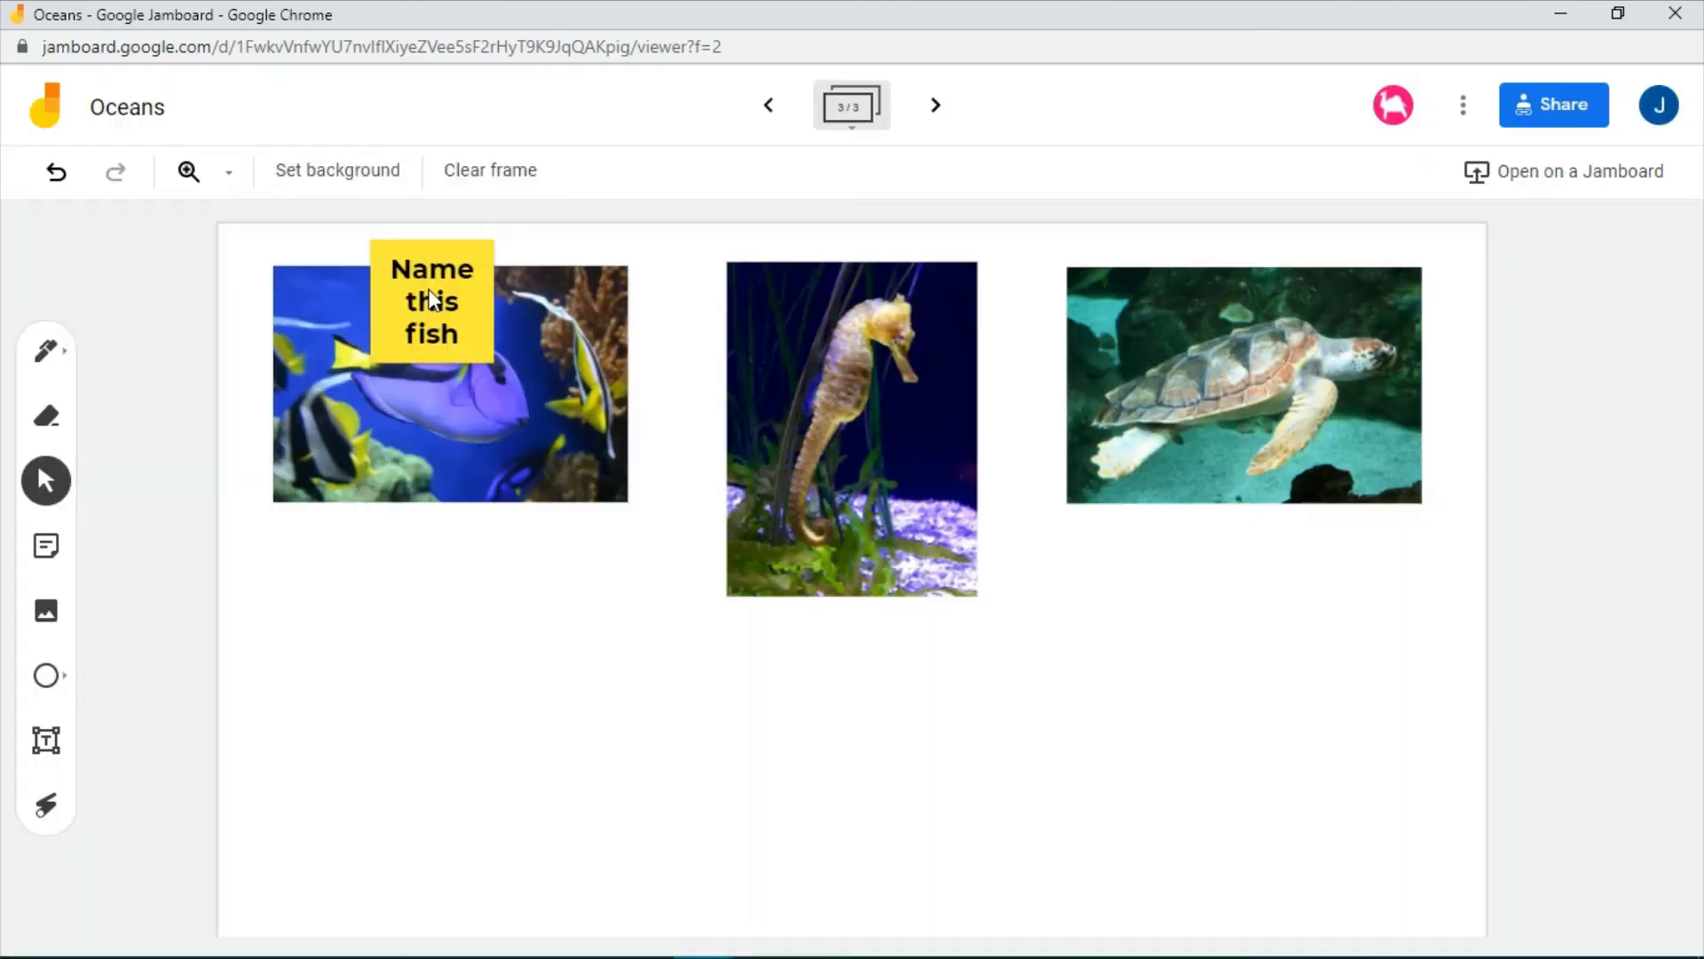
drag(430, 297, 448, 771)
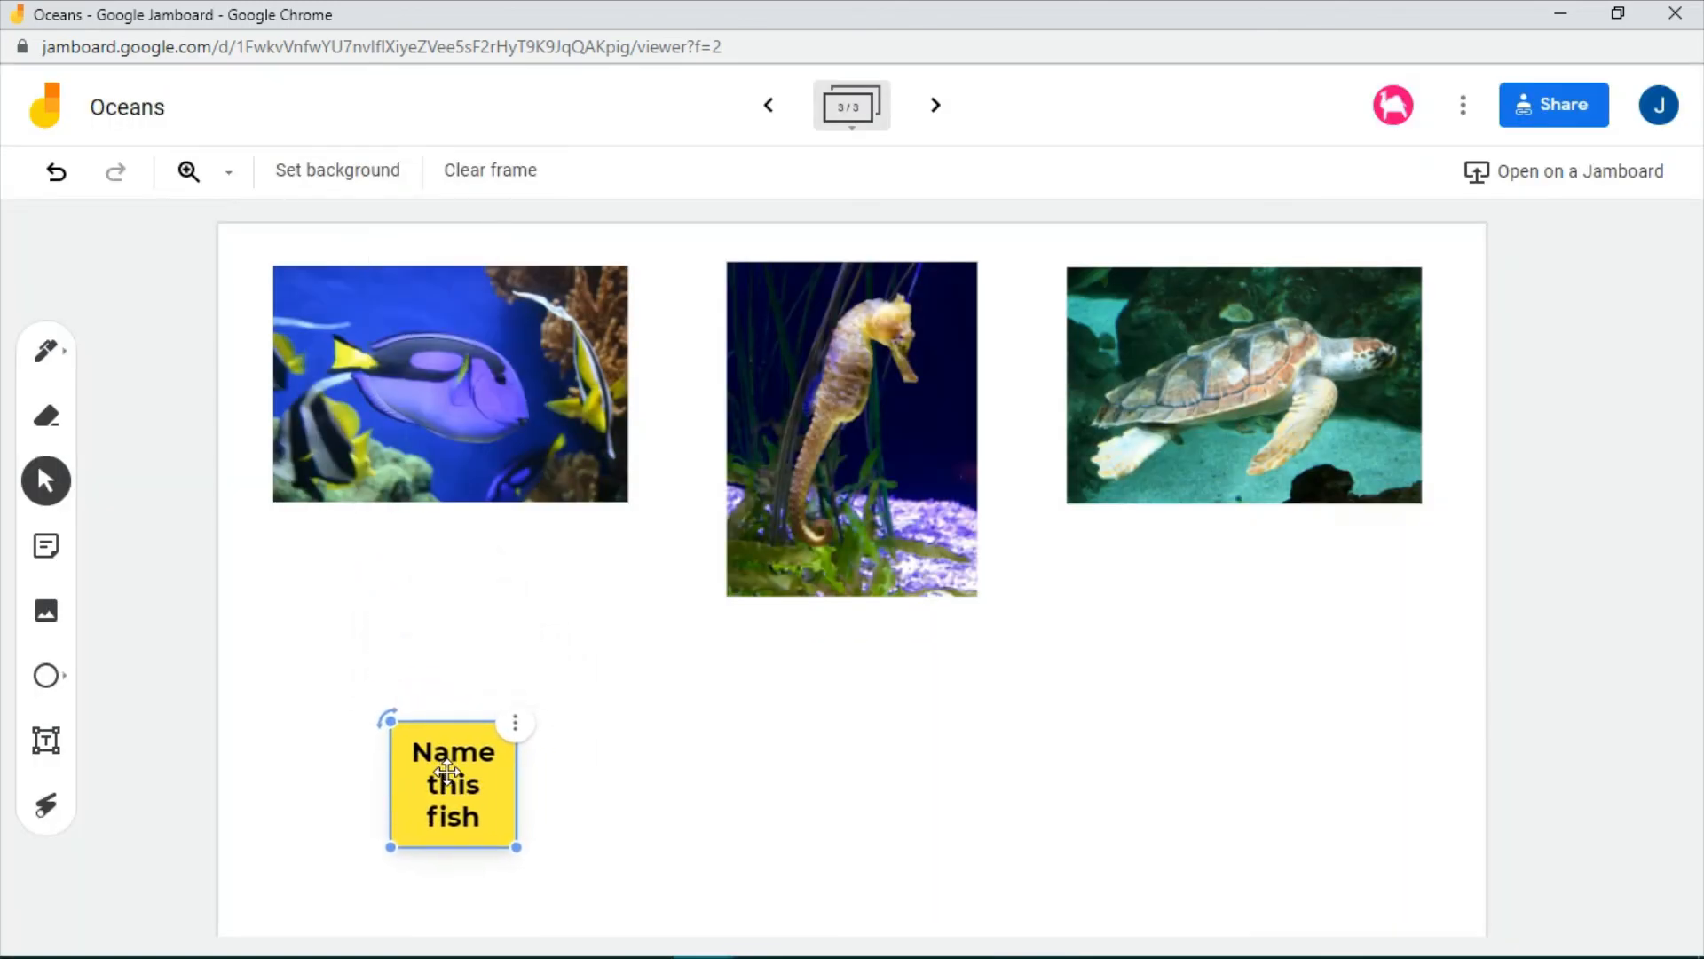
- Duplicate the "Name this fish" sticky note and place the copy below the seahorse picture
click(515, 722)
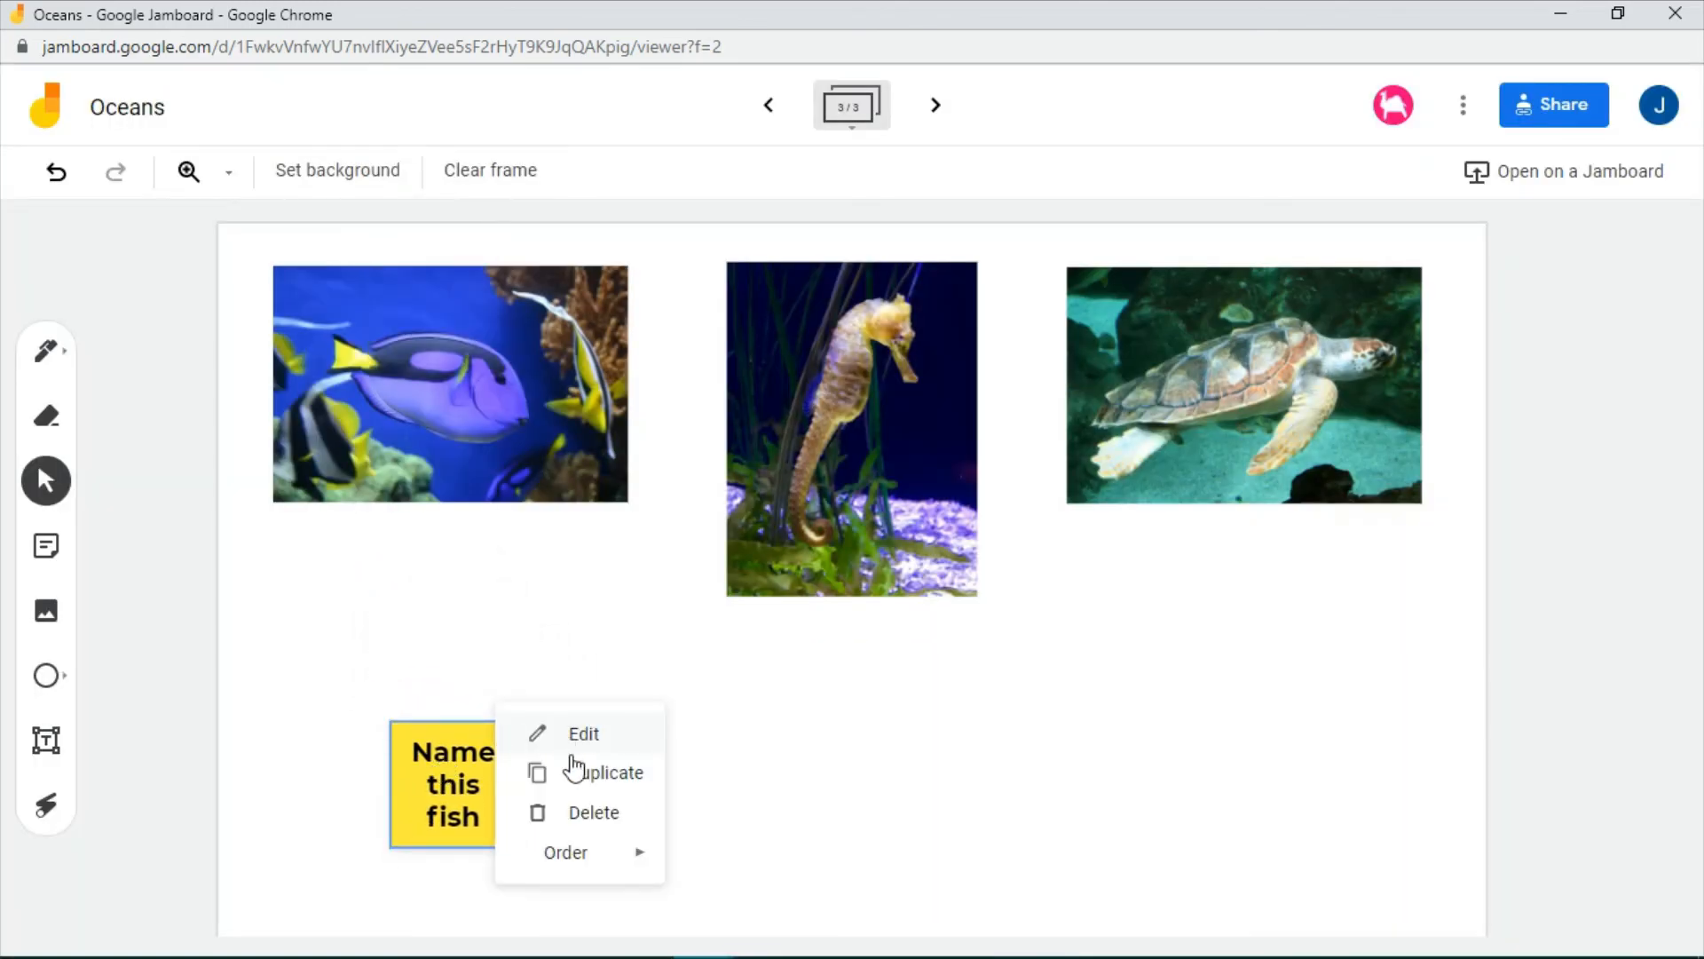
click(572, 766)
drag(470, 794, 859, 762)
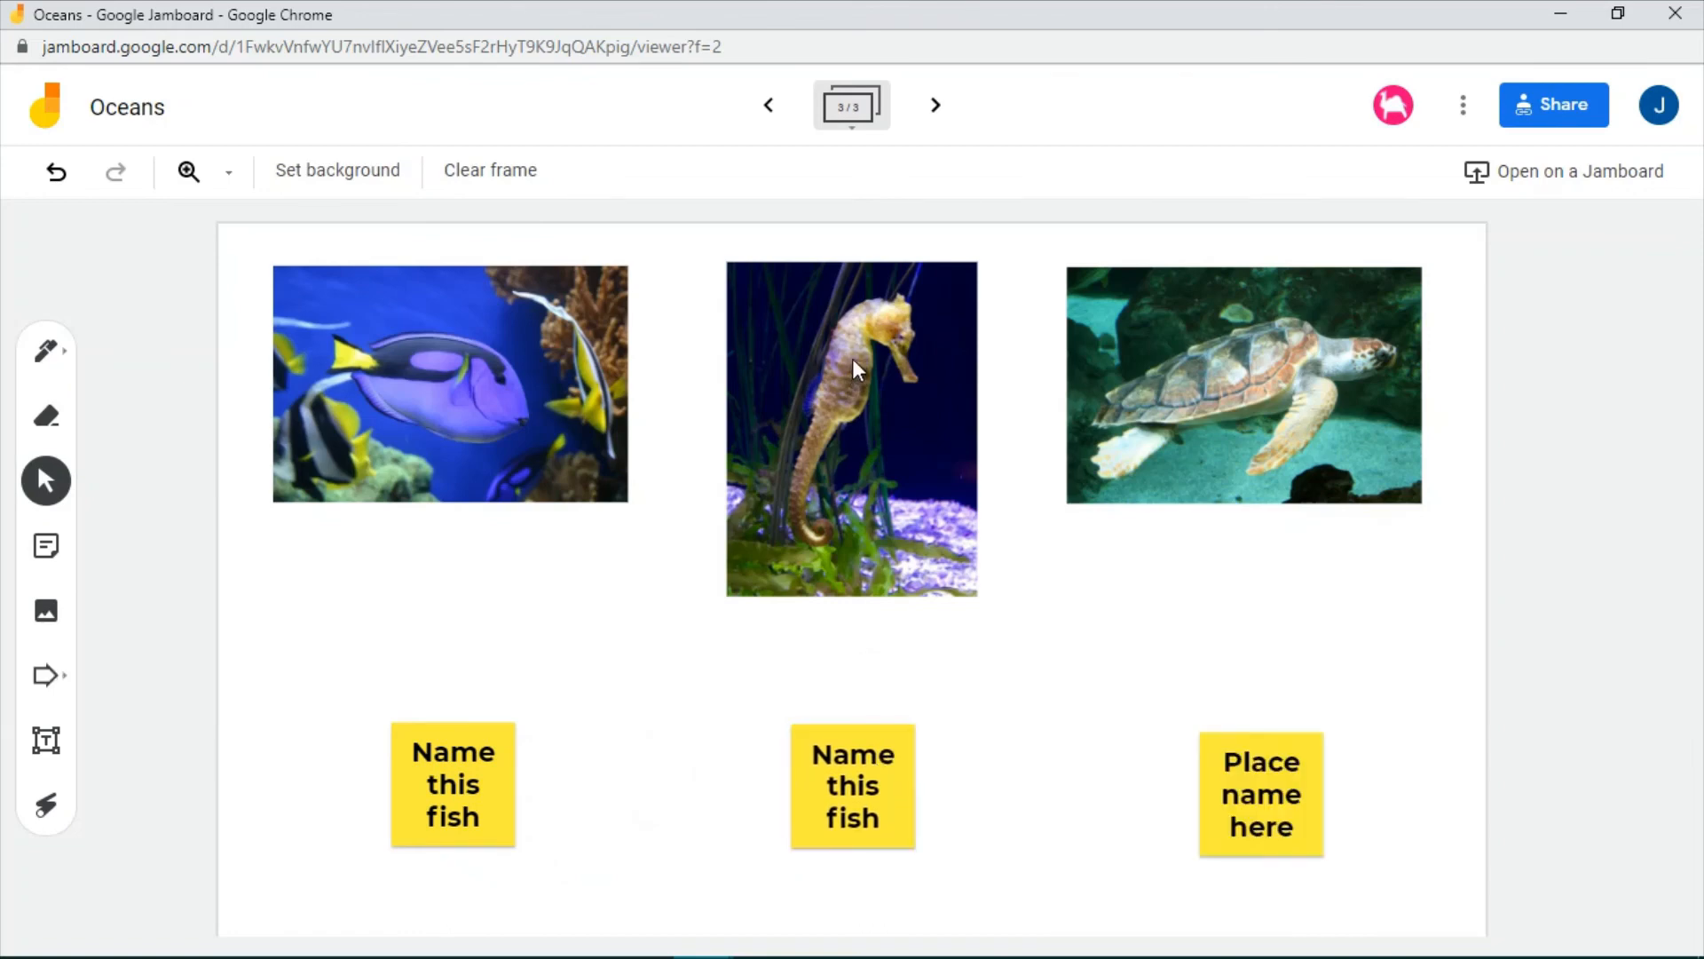